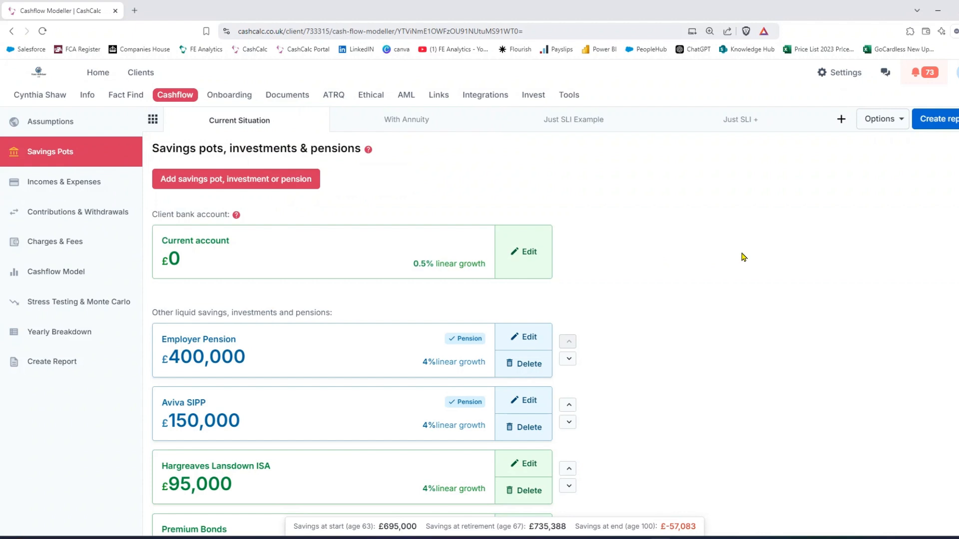
Review the Current Situation forecast's savings pots and its living costs before and after retirement in Incomes & Expenses
scroll(661, 229, down, 1)
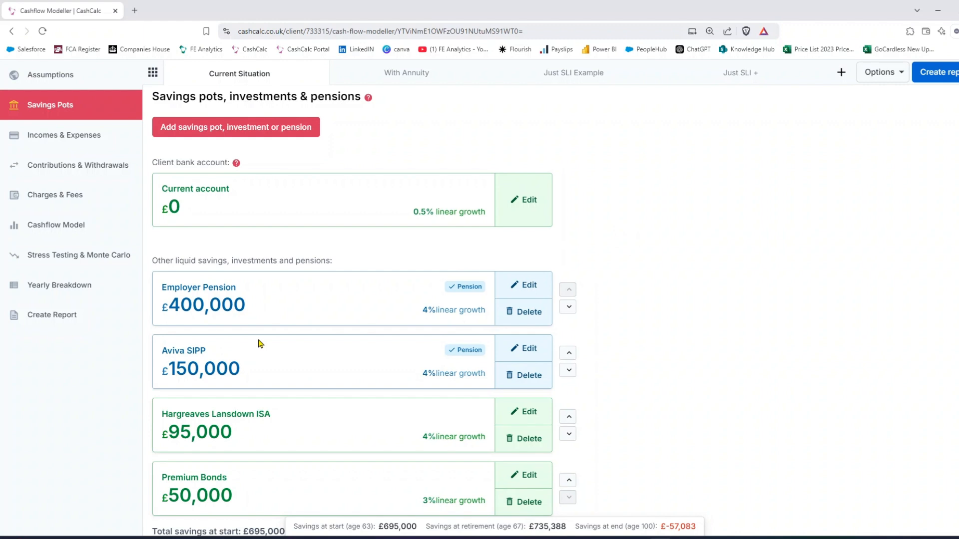
scroll(260, 344, down, 1)
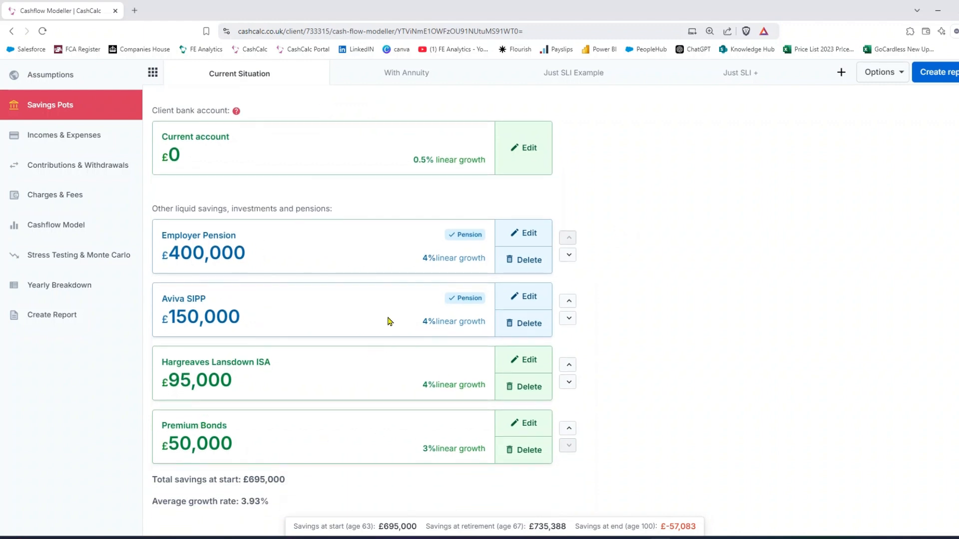
click(79, 143)
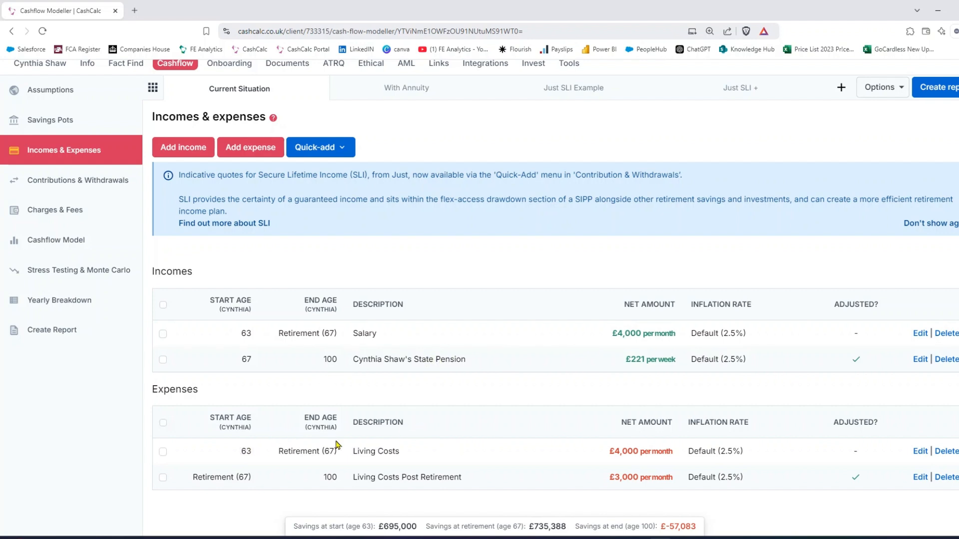
drag(649, 454, 608, 452)
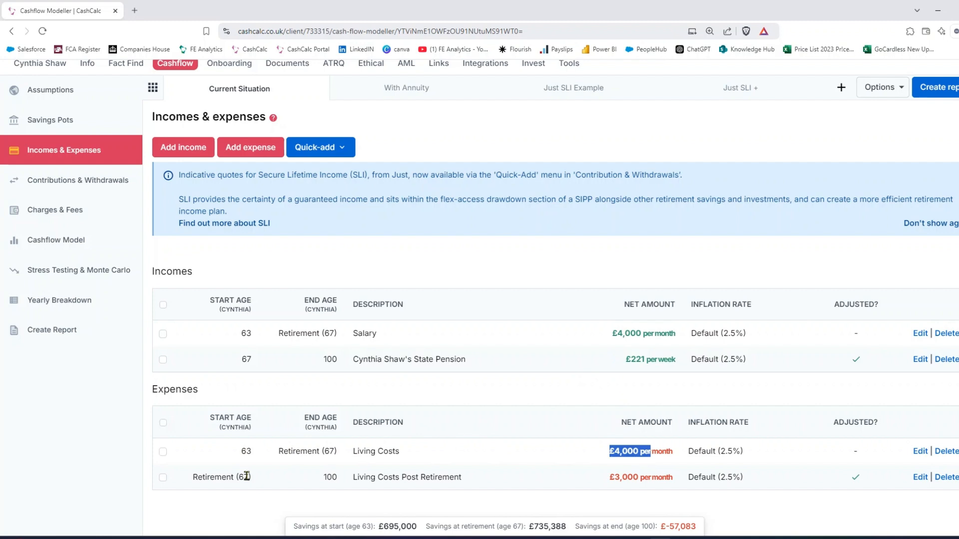
drag(643, 478, 610, 477)
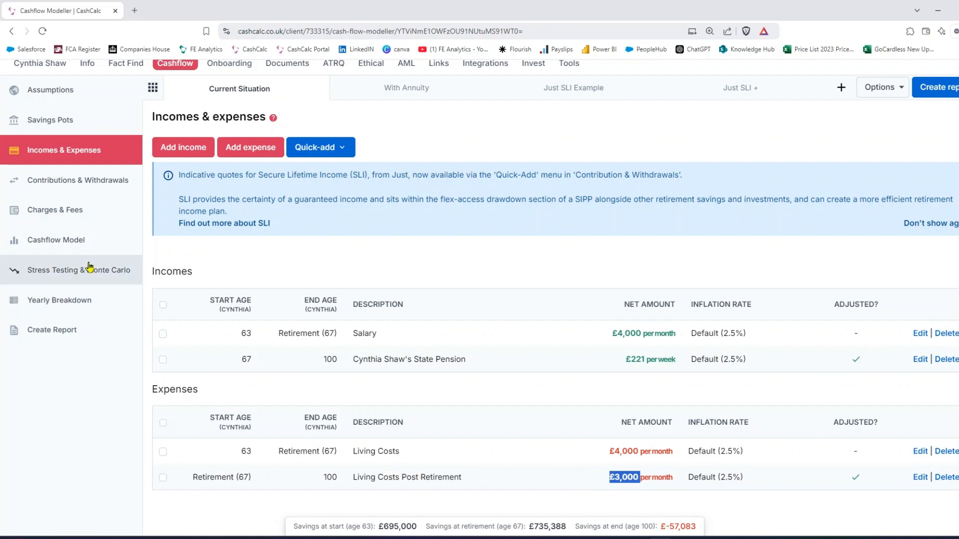
Examine the Current Situation's savings over time up to age 100 and open its savings contributions and withdrawals
click(83, 244)
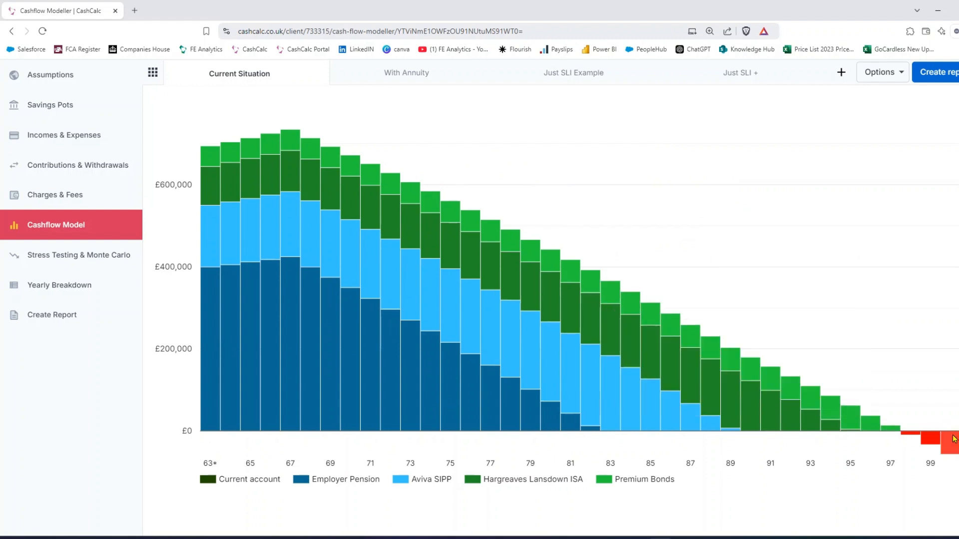
mouse_move(954, 442)
scroll(760, 278, up, 1)
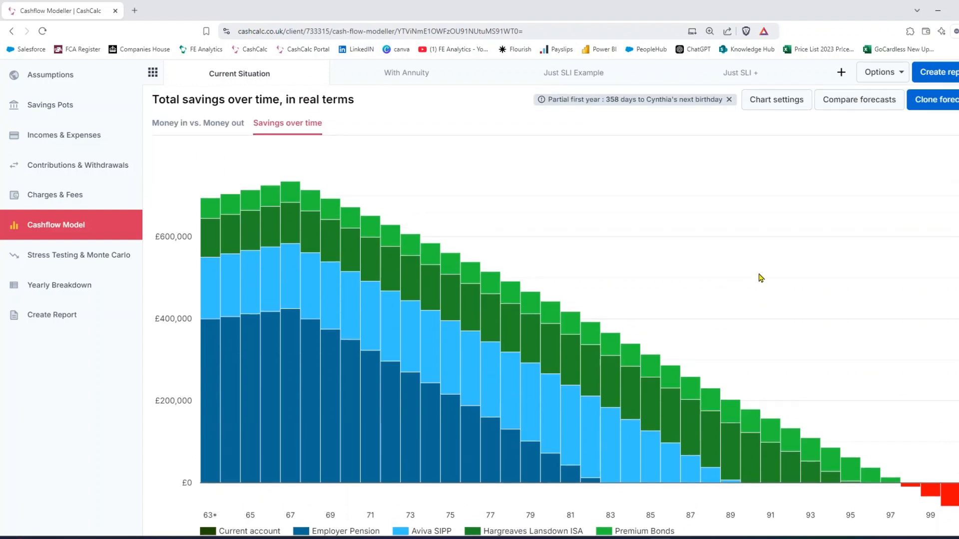
click(83, 177)
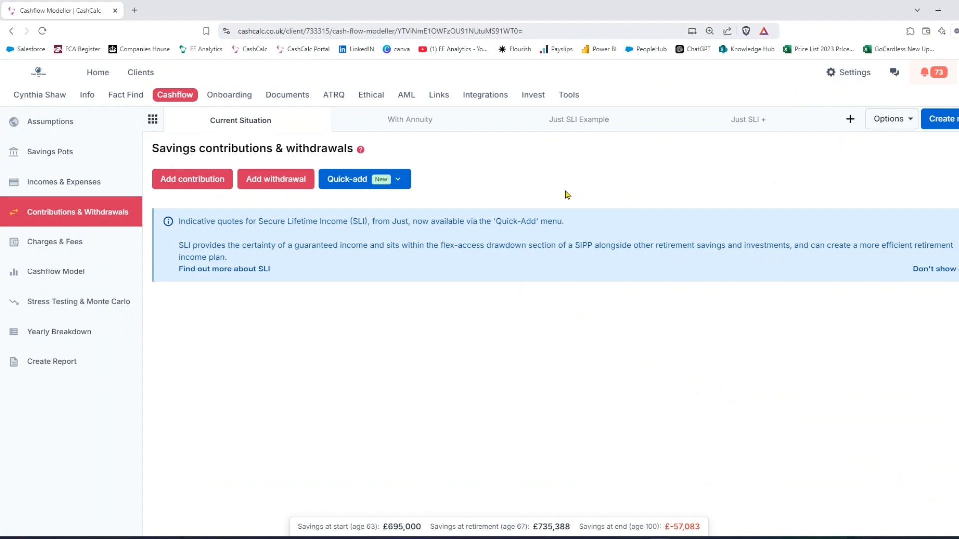
click(849, 121)
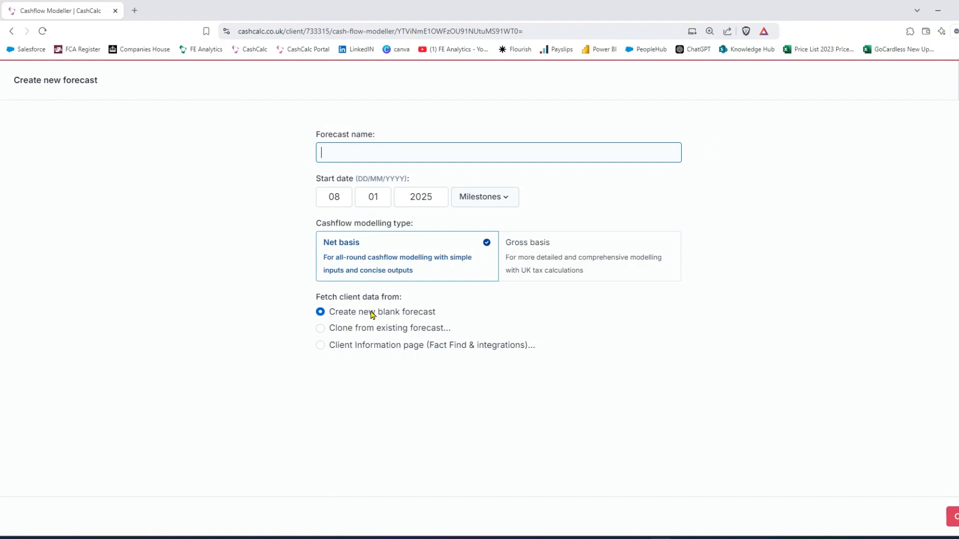
click(364, 331)
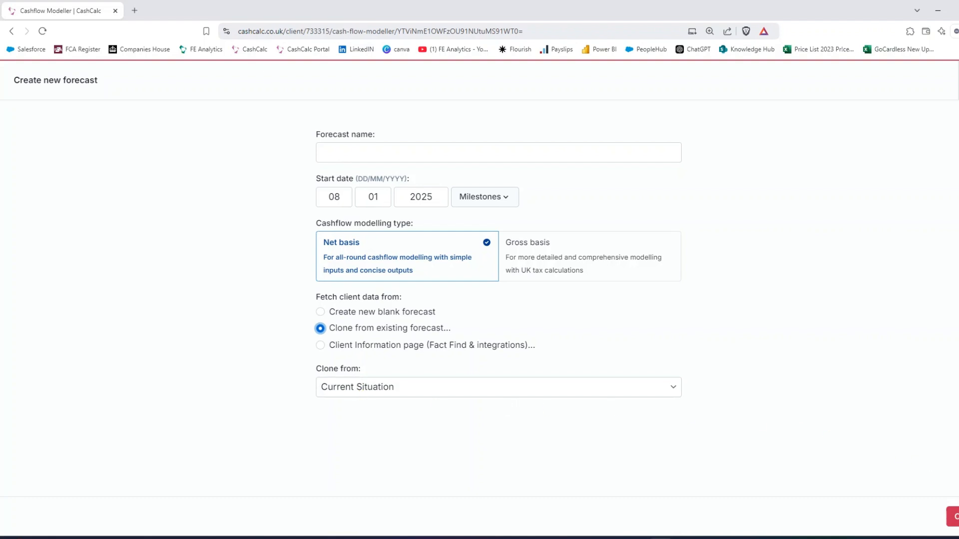
click(958, 80)
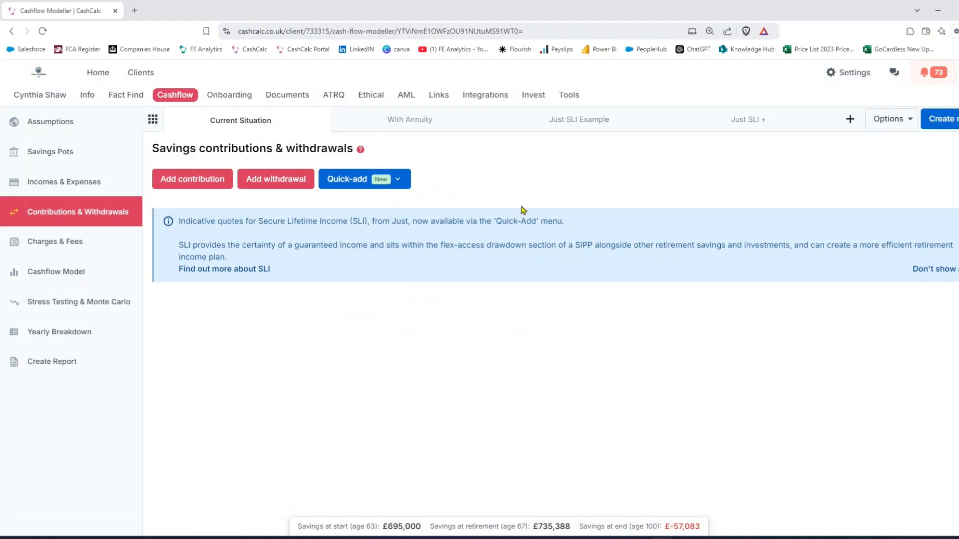
Switch to the With Annuity forecast's savings contributions and withdrawals
click(404, 126)
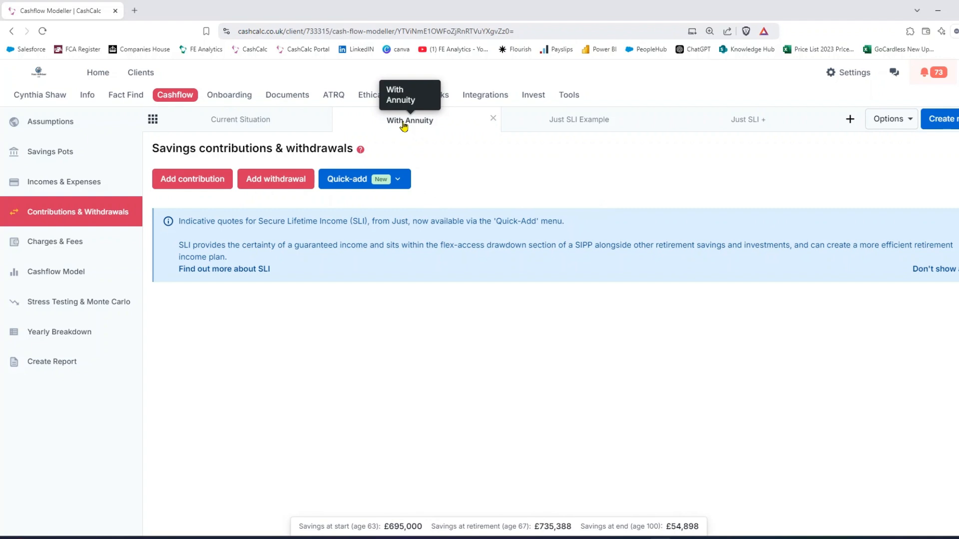
Start an annuity purchase at Retirement (67) funded by the Employer Pension, using 50% of the pot
click(344, 181)
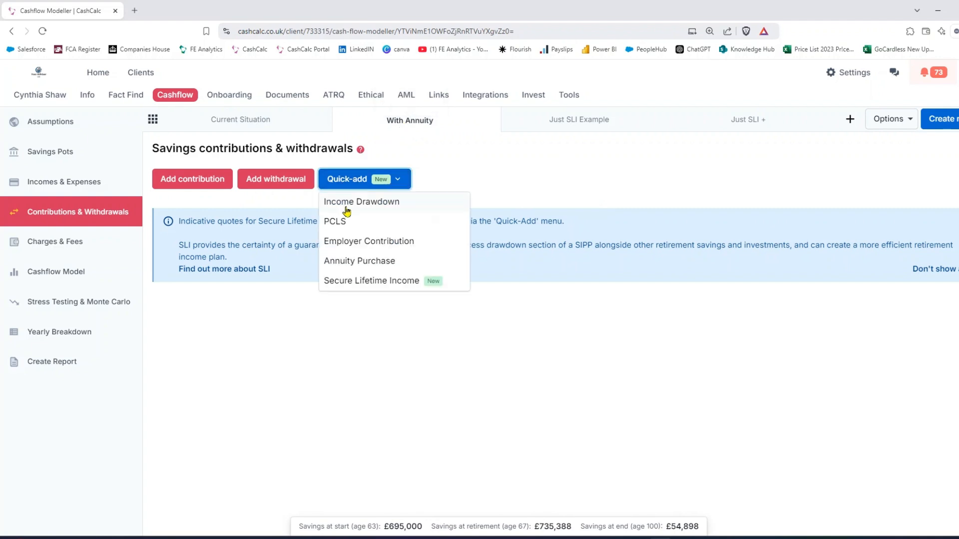
click(357, 263)
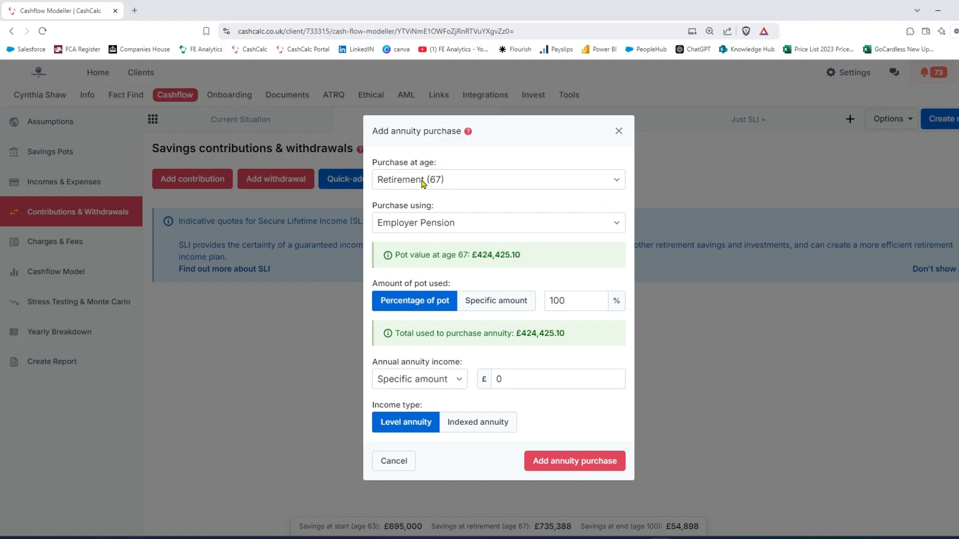
click(440, 225)
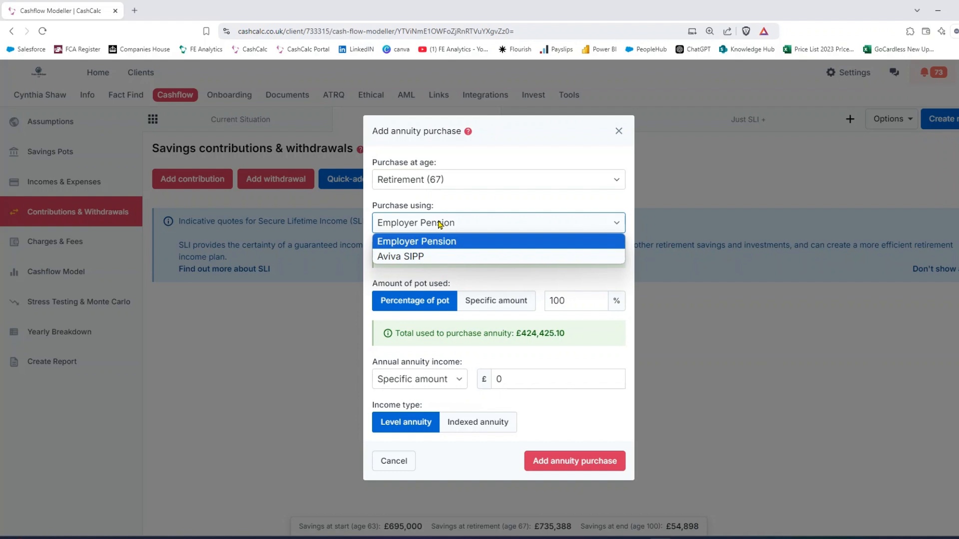
click(444, 242)
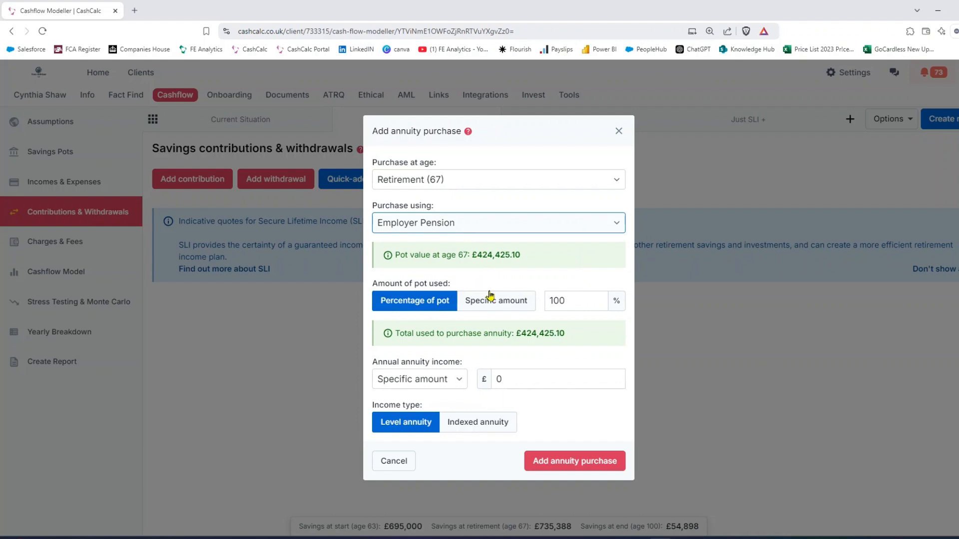
click(566, 305)
double_click(566, 306)
text(50)
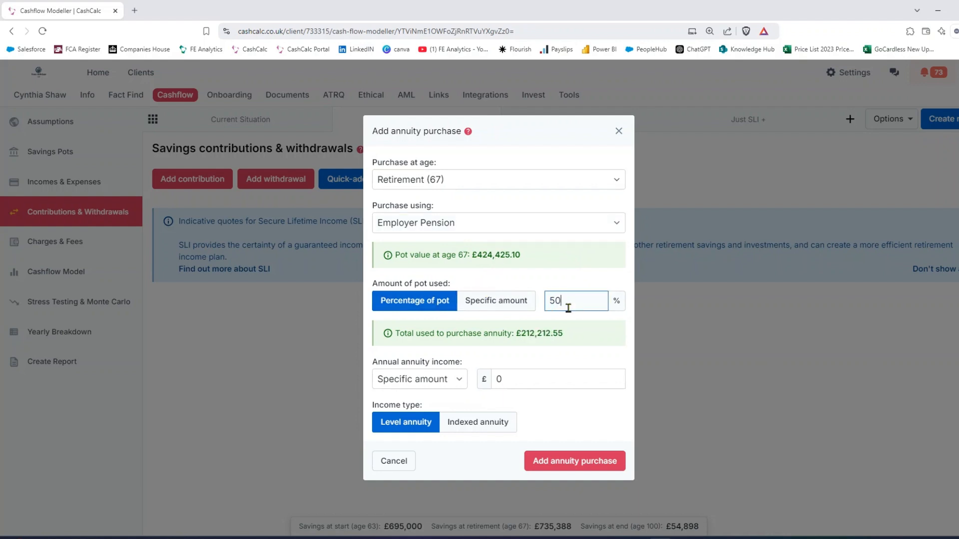
Check the total used to purchase the annuity, set the annual annuity income to £13,000, and close the form without adding it
drag(535, 334, 521, 334)
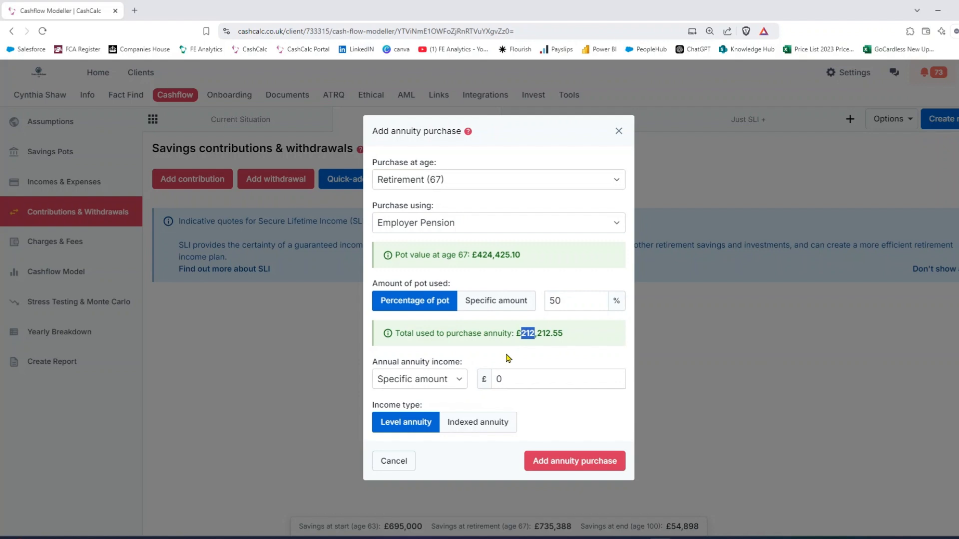
click(527, 375)
text(13000)
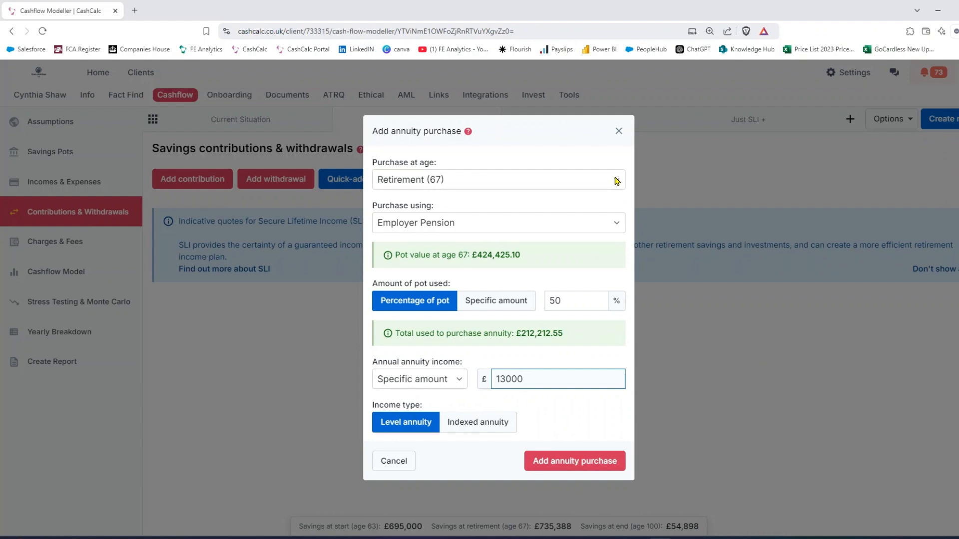
click(619, 131)
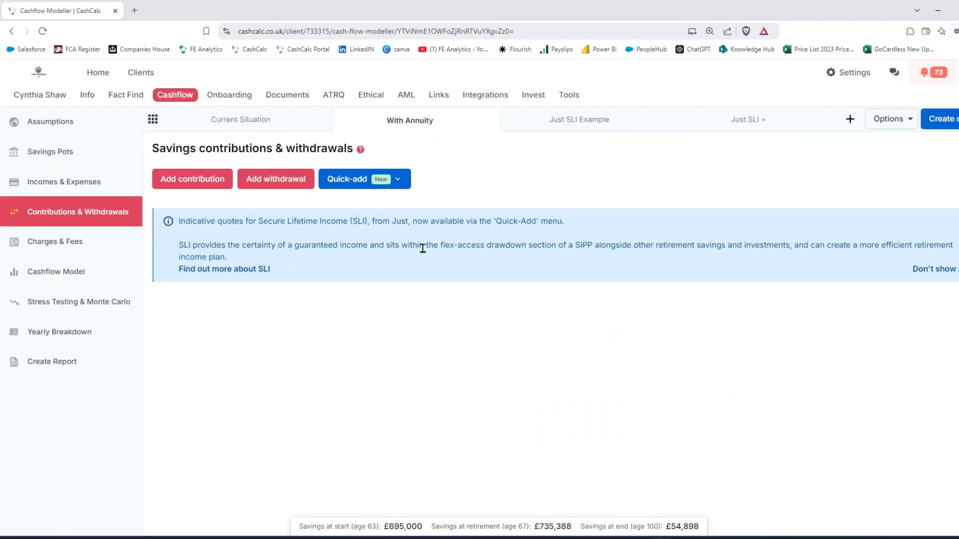
Check the annuity income entry's start age and description in the With Annuity forecast's Incomes & Expenses
click(86, 190)
drag(193, 392, 251, 391)
drag(342, 409, 450, 392)
click(480, 394)
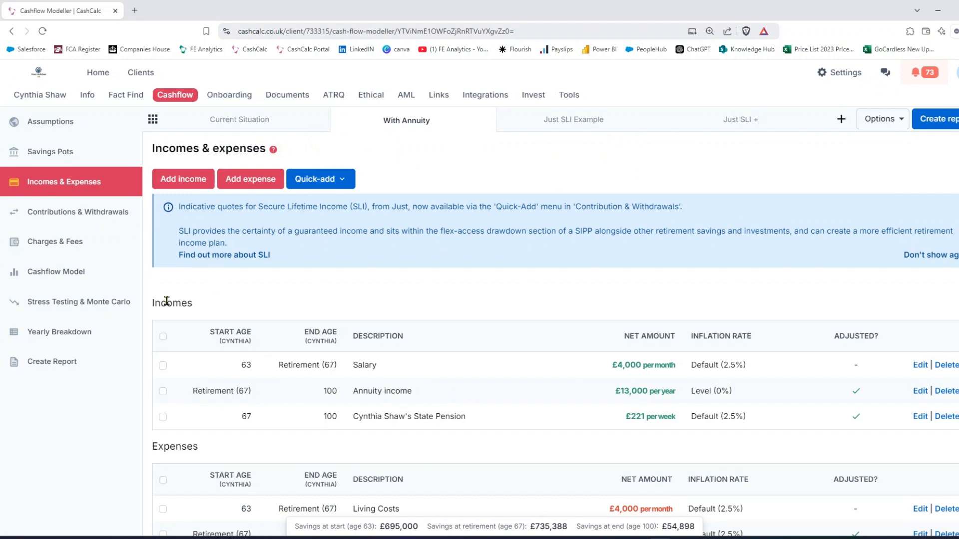
Examine the With Annuity forecast's savings over time chart and its savings at age 100
click(65, 272)
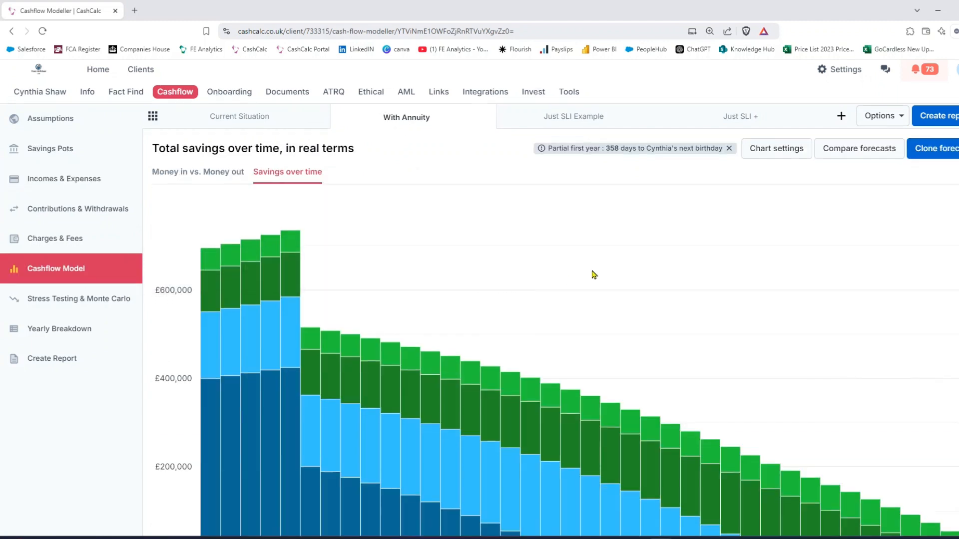
scroll(450, 190, down, 1)
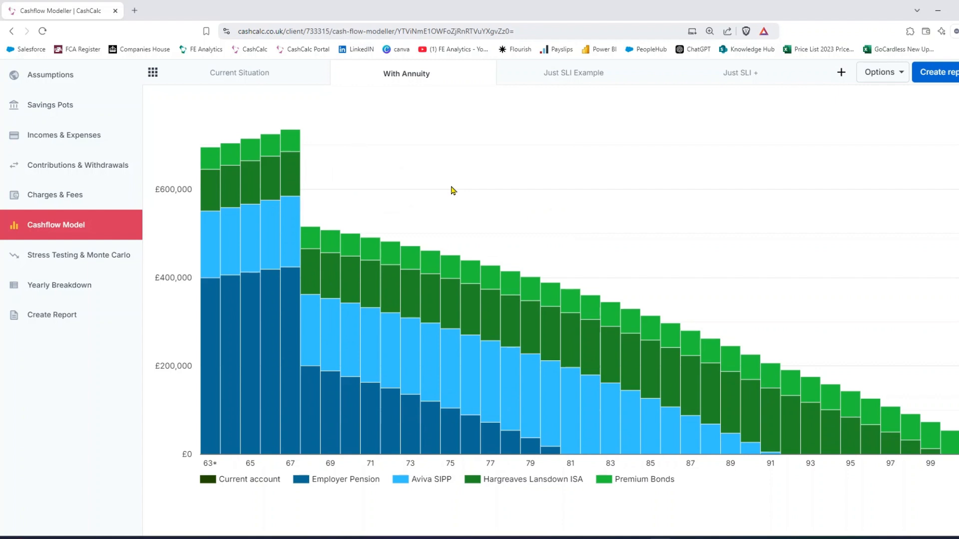
scroll(934, 326, down, 1)
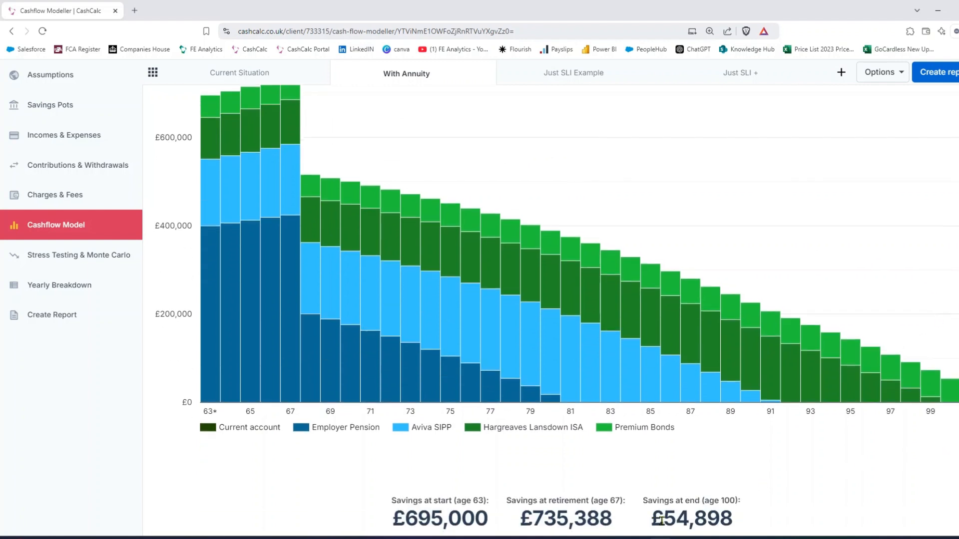
drag(662, 521, 688, 520)
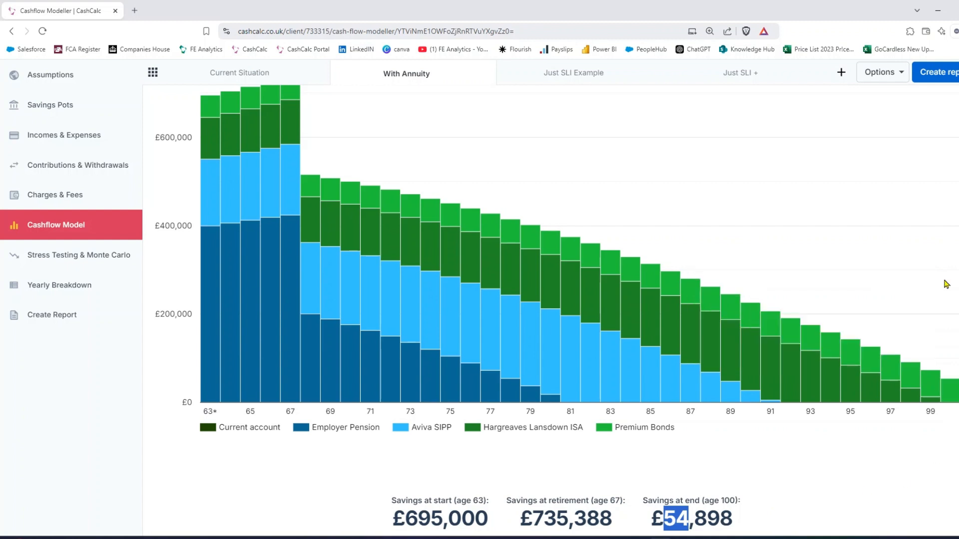
scroll(944, 280, up, 2)
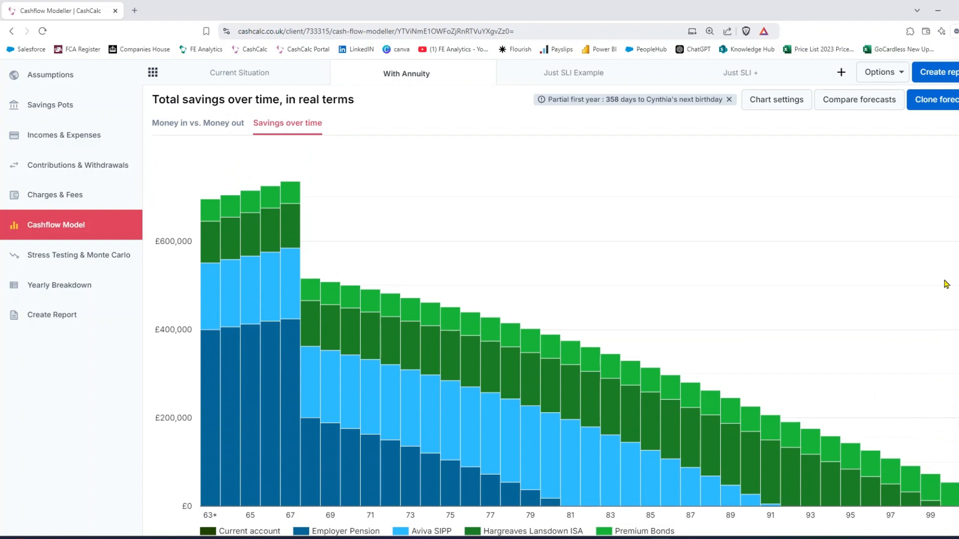
Examine Money in vs. Money out for total expenses, the deficit covered by savings, State Pension and annuity income from age 67 to 99
click(211, 129)
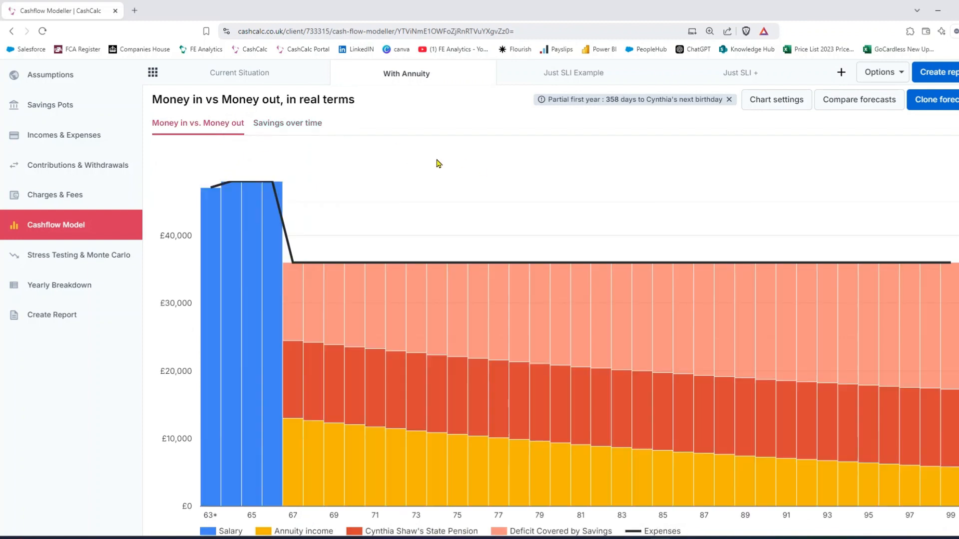
mouse_move(230, 214)
mouse_move(296, 266)
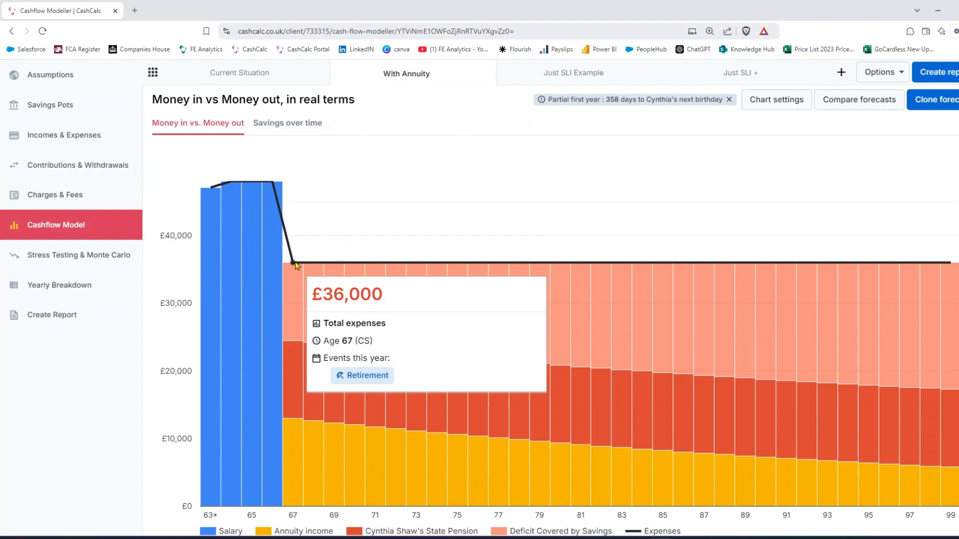
mouse_move(293, 295)
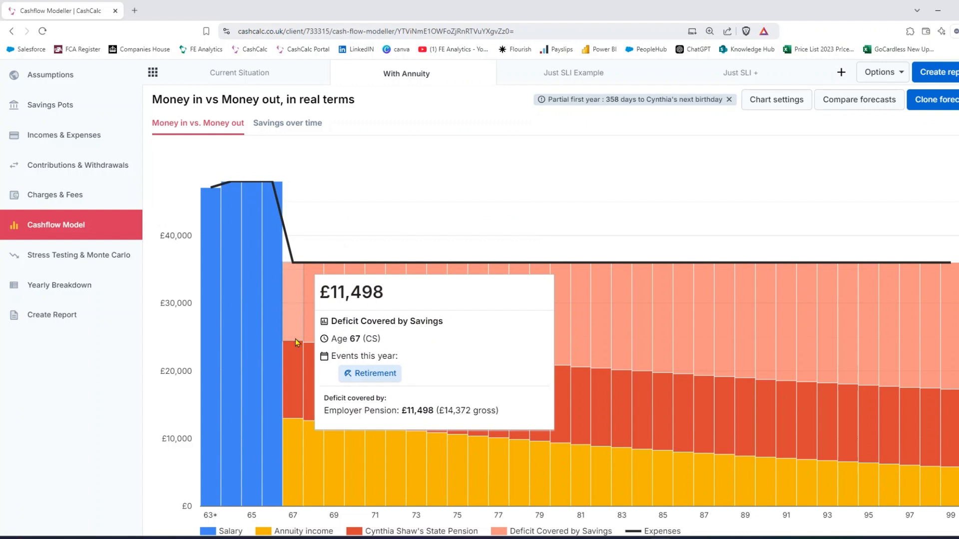
mouse_move(297, 368)
mouse_move(293, 444)
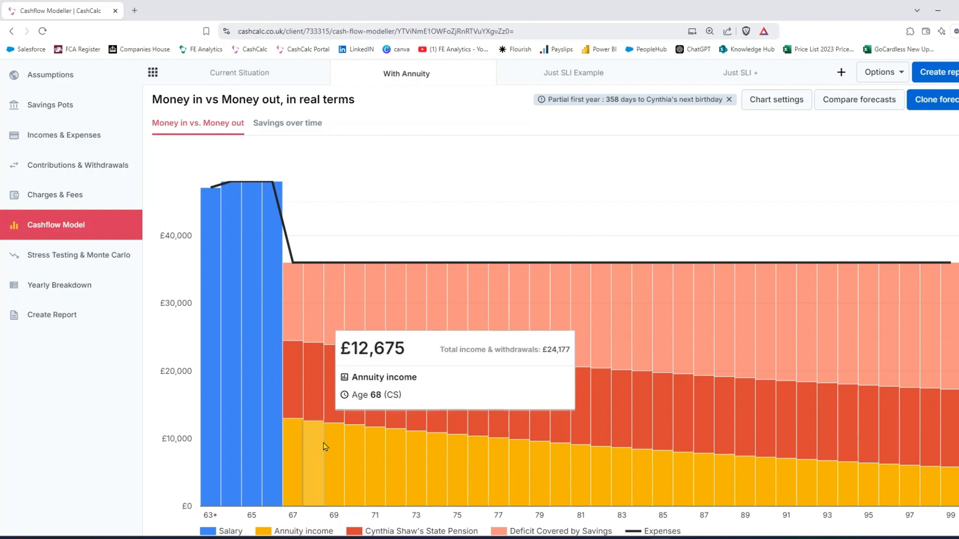
mouse_move(357, 458)
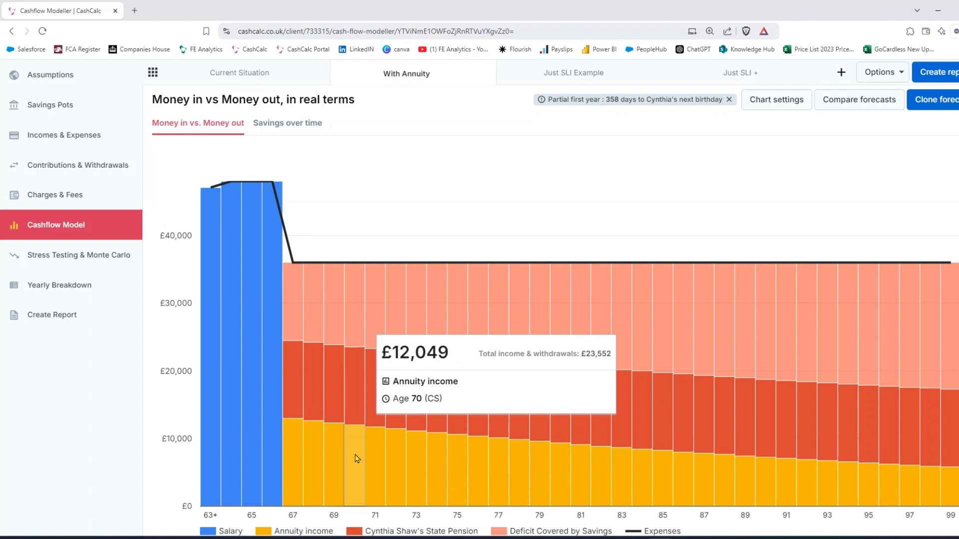
mouse_move(302, 460)
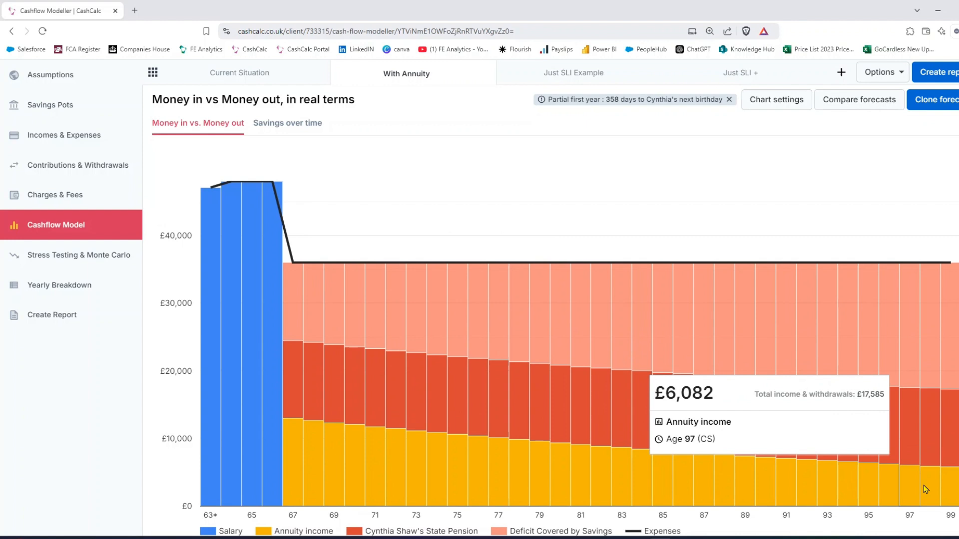
mouse_move(955, 491)
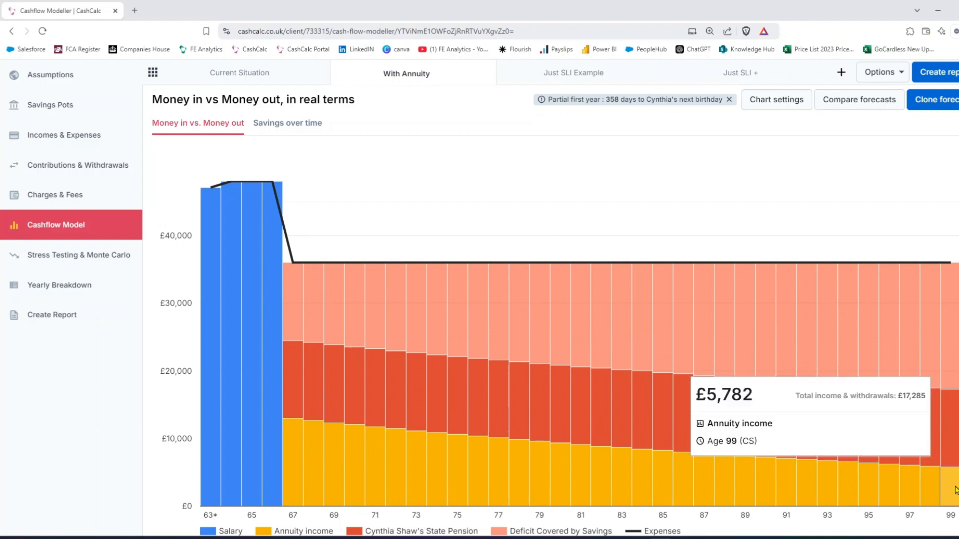
Return to savings over time and compare the With Annuity forecast with the Current Situation forecast
click(309, 124)
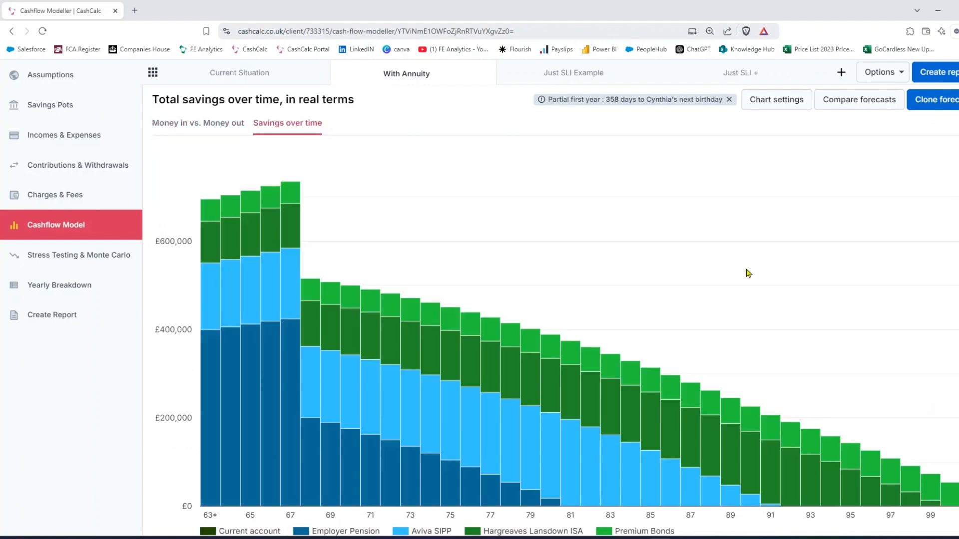
click(852, 105)
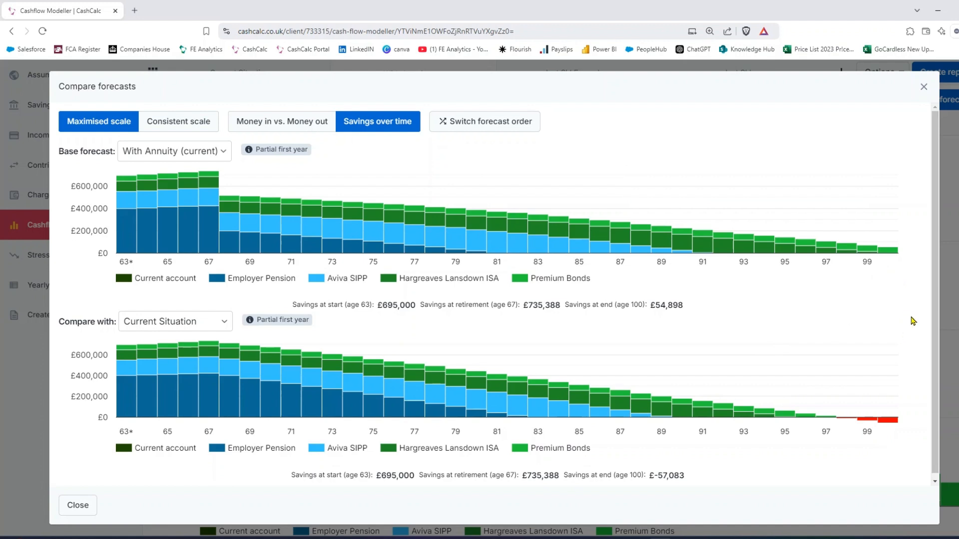
Close the comparison and start a Secure Lifetime Income entry in the Current Situation forecast's contributions and withdrawals
click(923, 88)
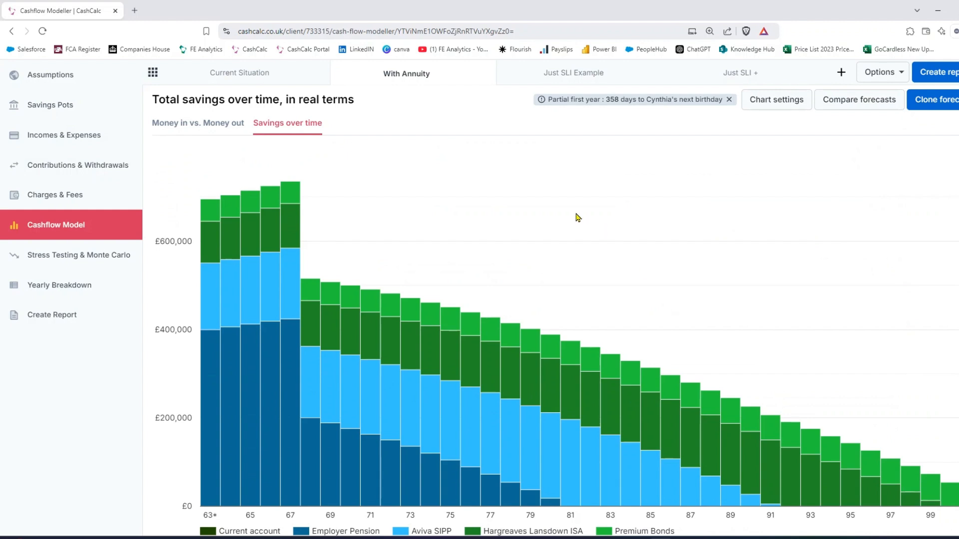
click(83, 176)
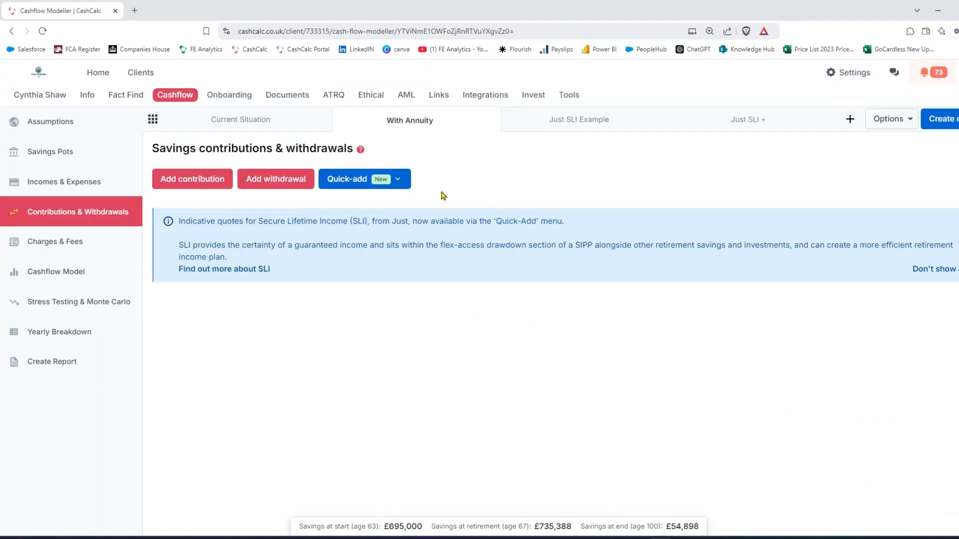
click(251, 123)
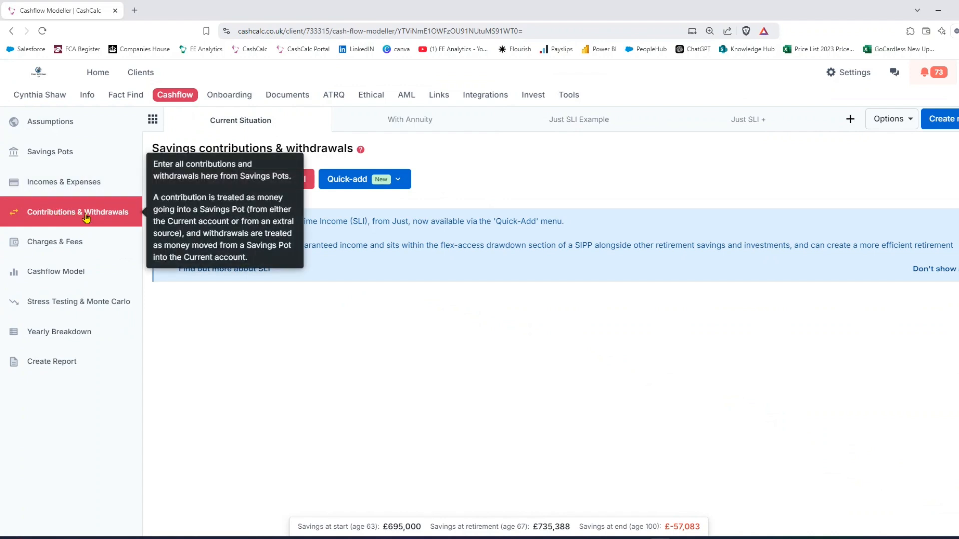
click(355, 187)
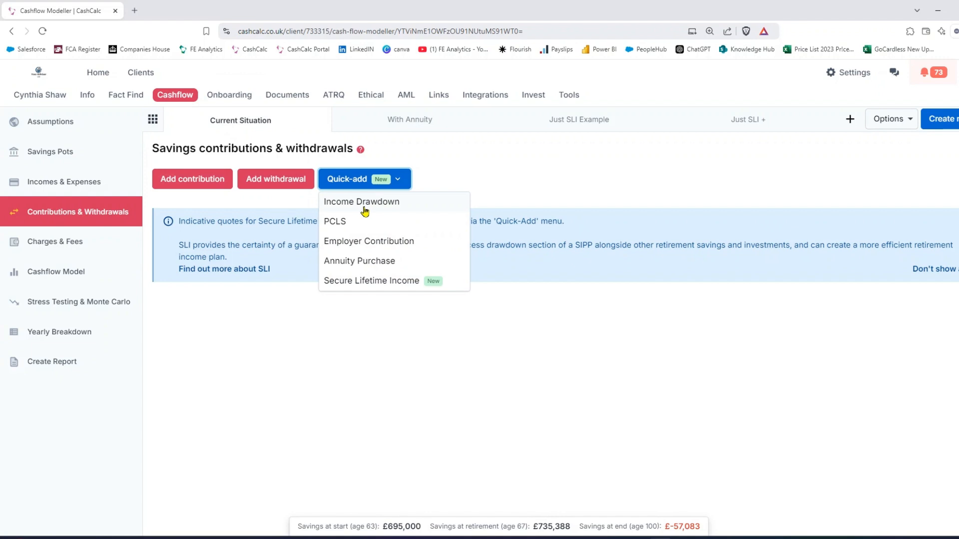
click(384, 280)
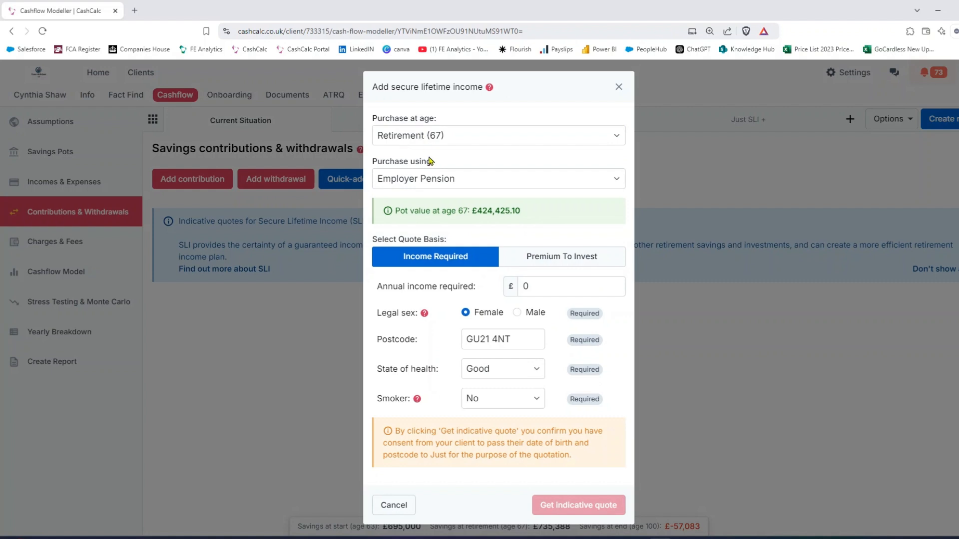
Get an indicative Secure Lifetime Income quote for £13,000 annual income purchased with the Employer Pension, review it and close it without adding it
click(433, 183)
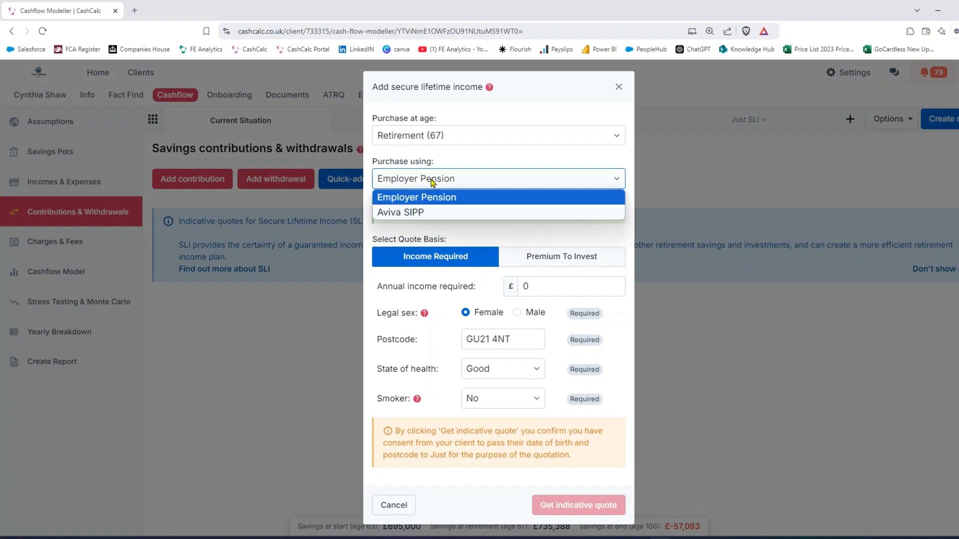
click(431, 198)
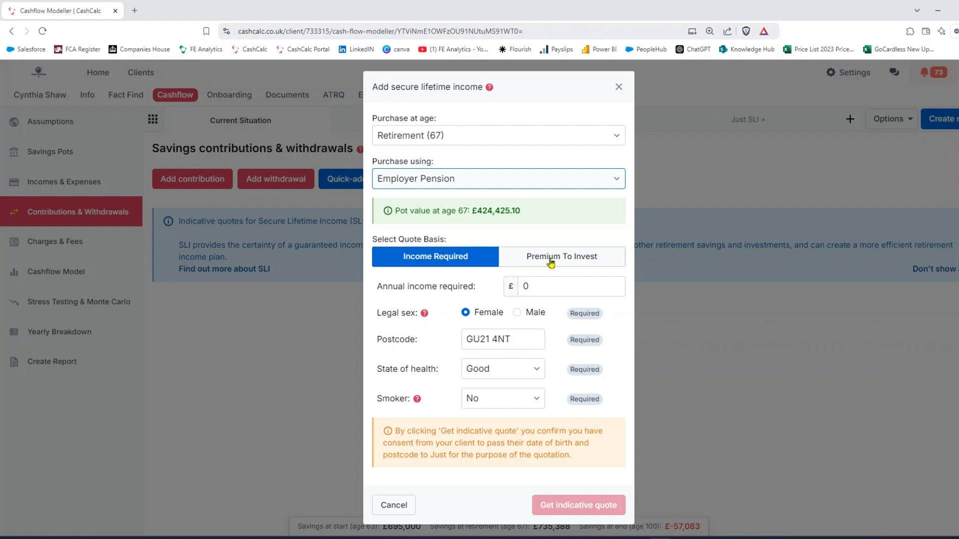
click(537, 285)
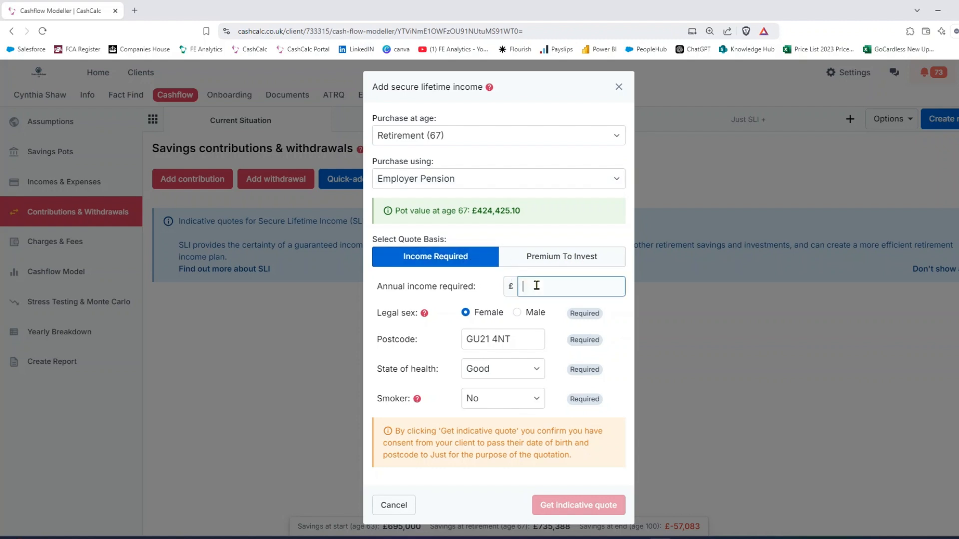
text(130)
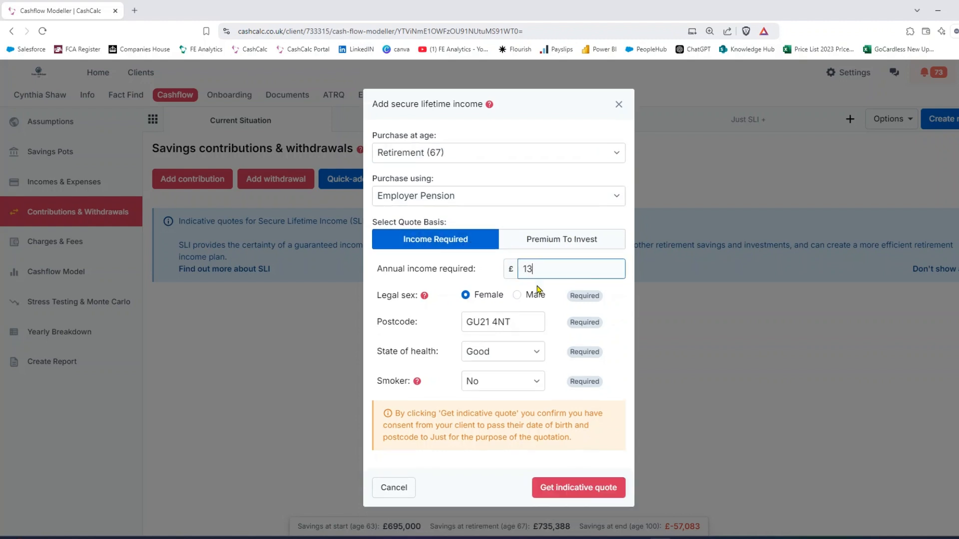
text(00)
click(549, 488)
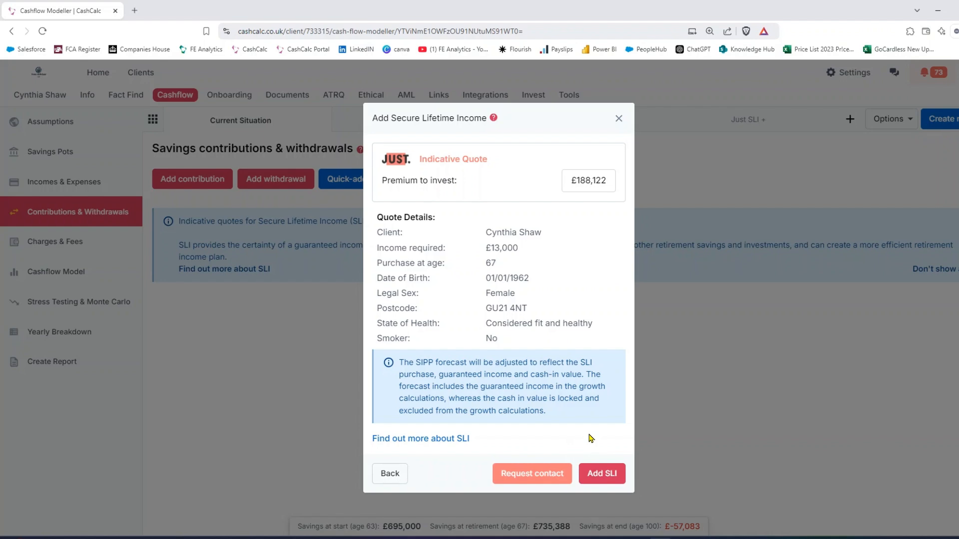
click(619, 119)
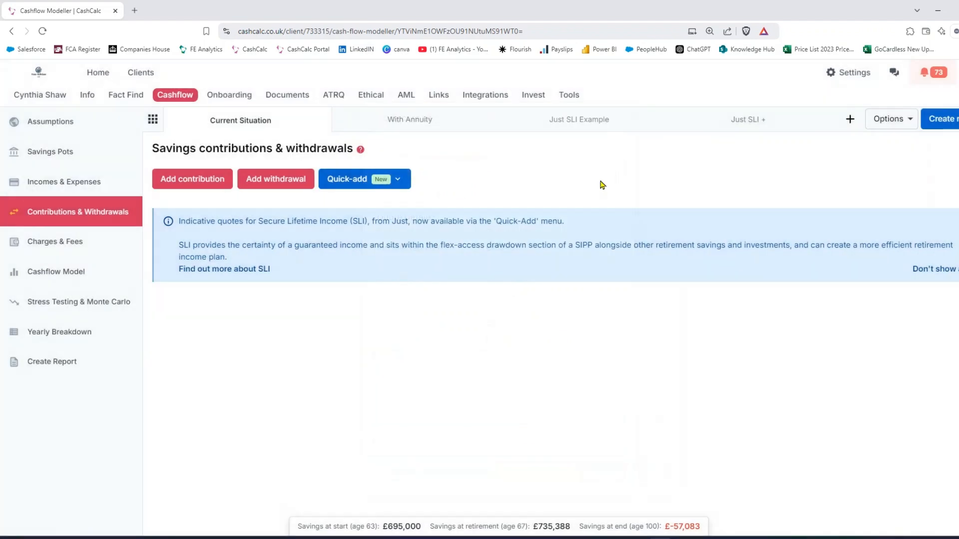
Examine the Just SLI Example forecast's savings over time chart, its savings at age 100 and the savings decline after retirement
click(590, 125)
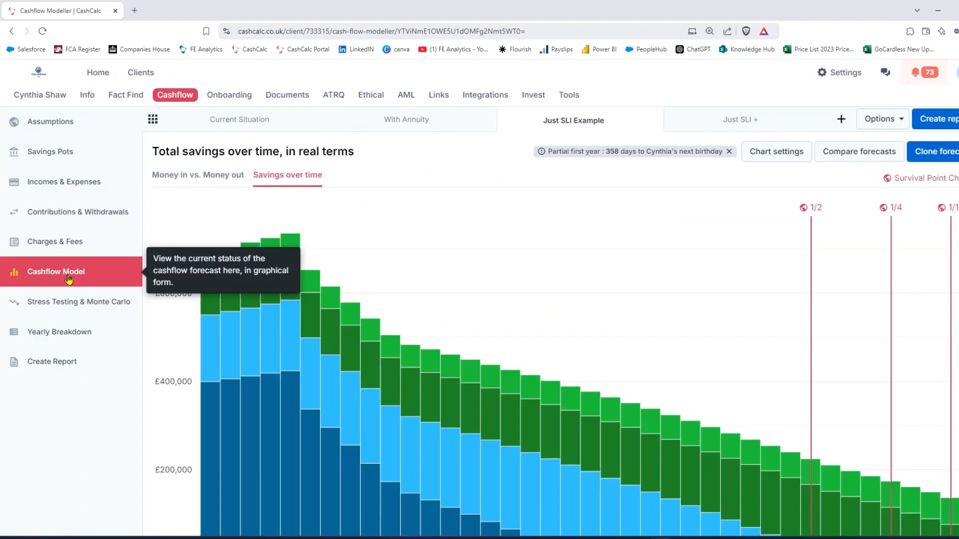
scroll(598, 280, down, 1)
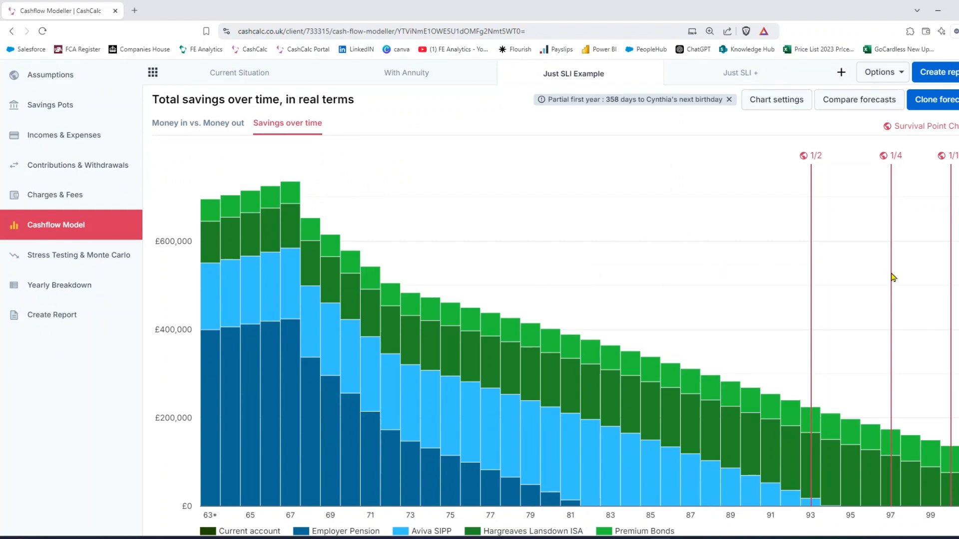
scroll(847, 266, down, 1)
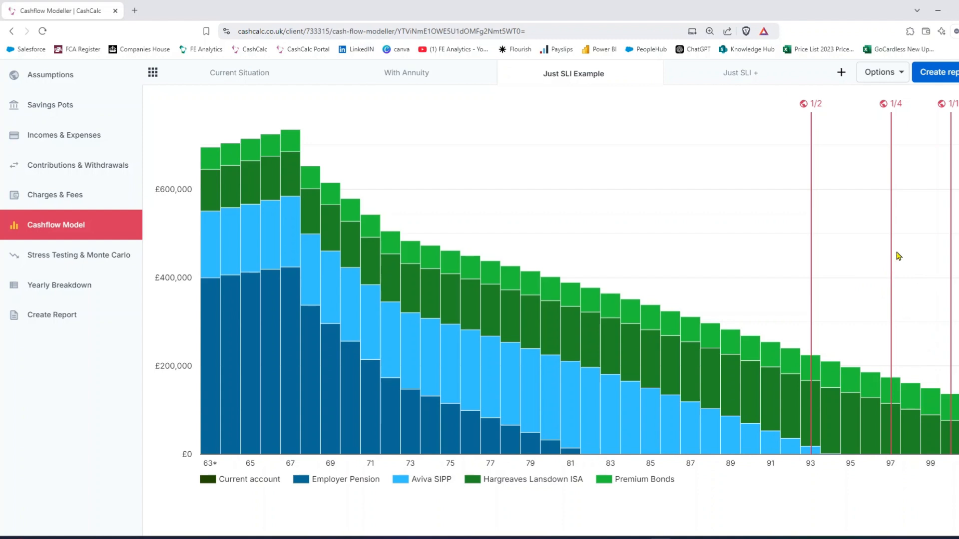
scroll(898, 254, down, 2)
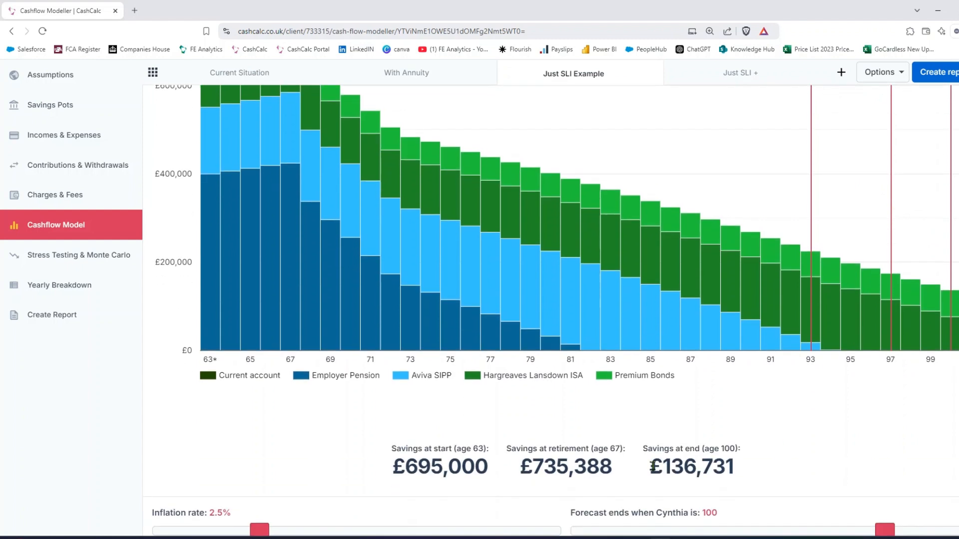
drag(668, 466, 736, 467)
click(790, 439)
scroll(846, 430, up, 3)
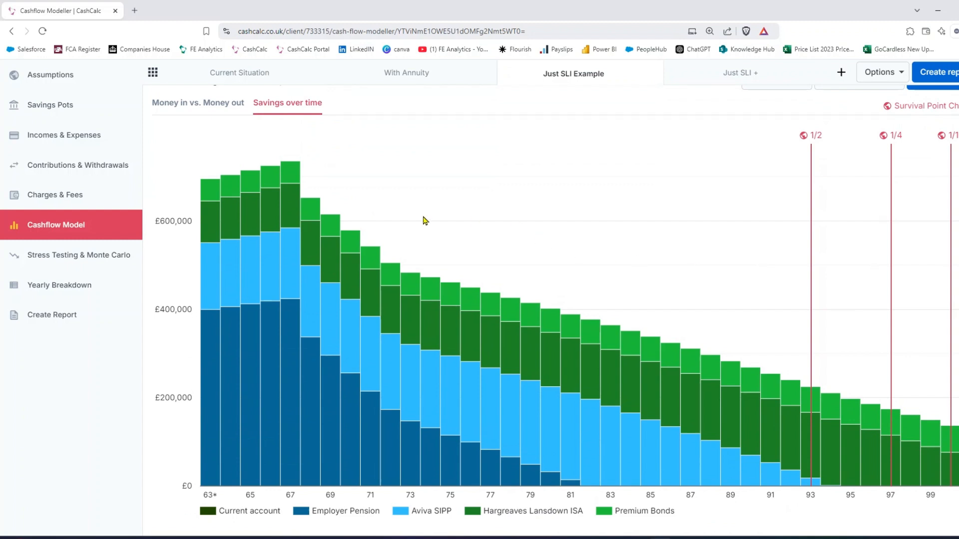
mouse_move(316, 244)
Review the savings pots and their growth rates in the Just SLI Example forecast and in the Just SLI + forecast
click(44, 118)
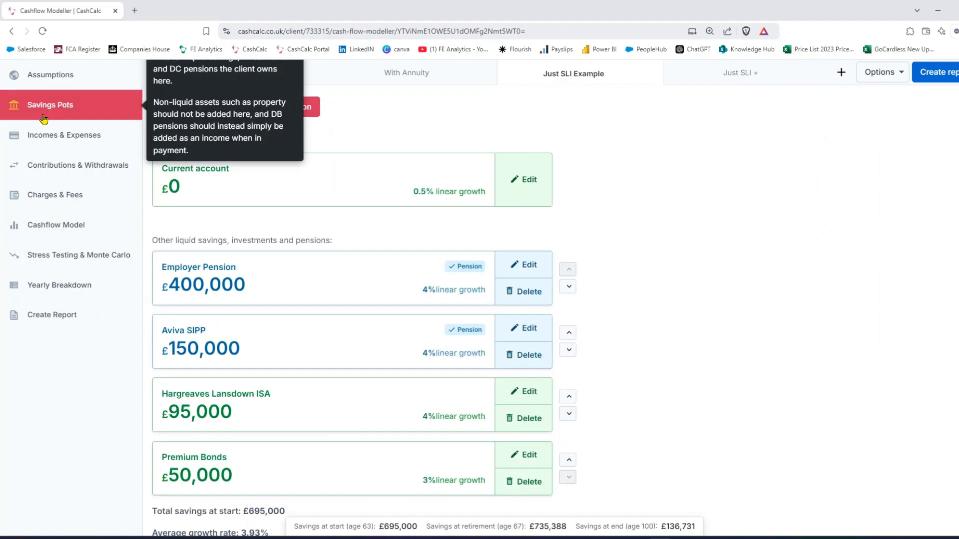
scroll(276, 289, down, 1)
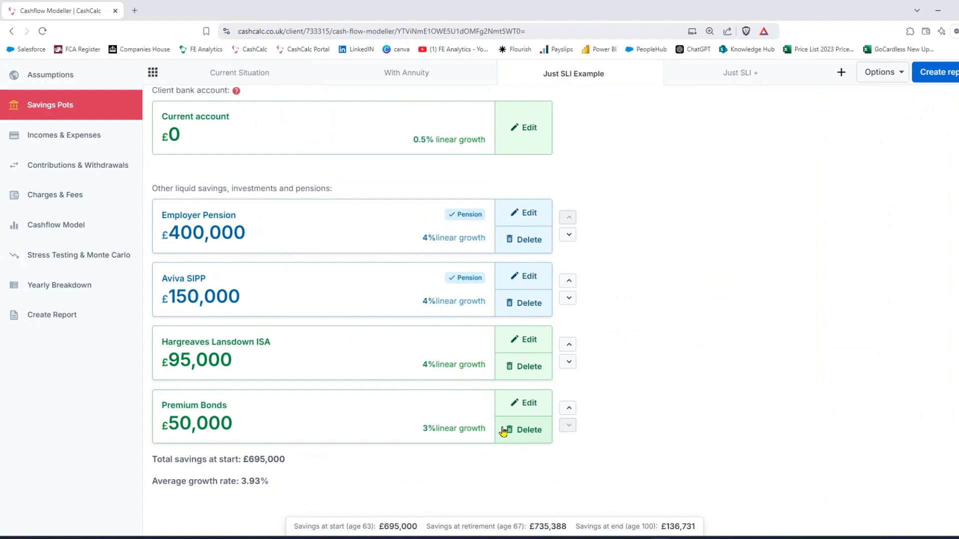
scroll(382, 345, up, 4)
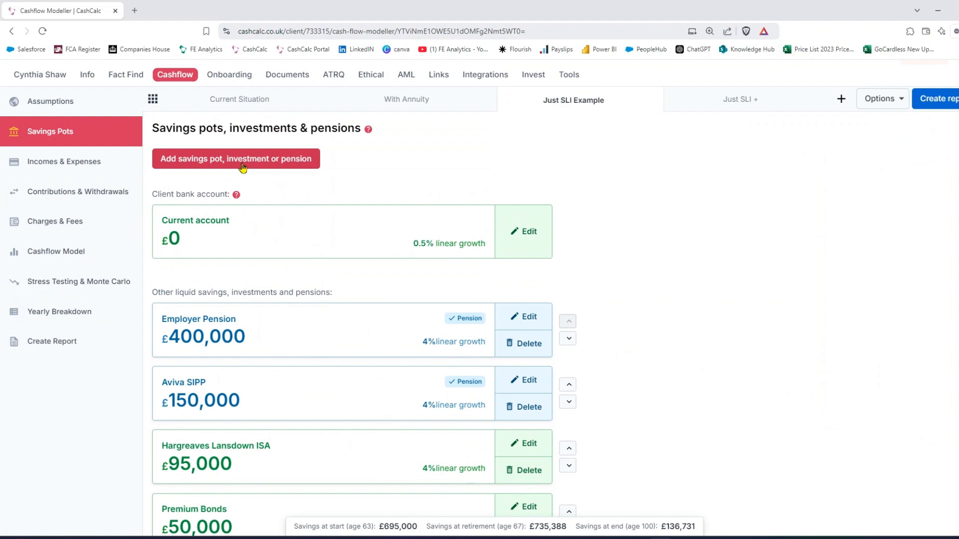
click(746, 106)
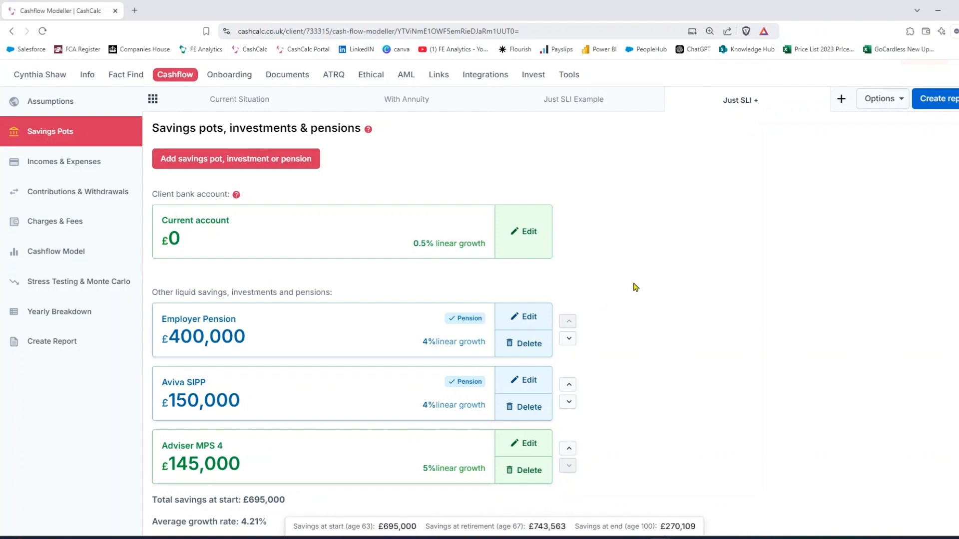
scroll(635, 285, down, 1)
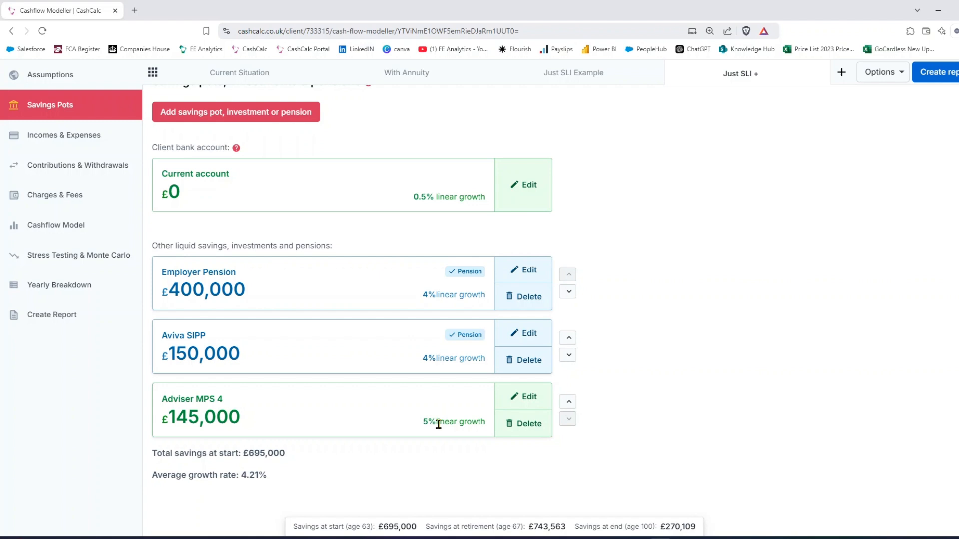
Examine the Just SLI + forecast's savings over time chart and its savings at age 100
click(61, 231)
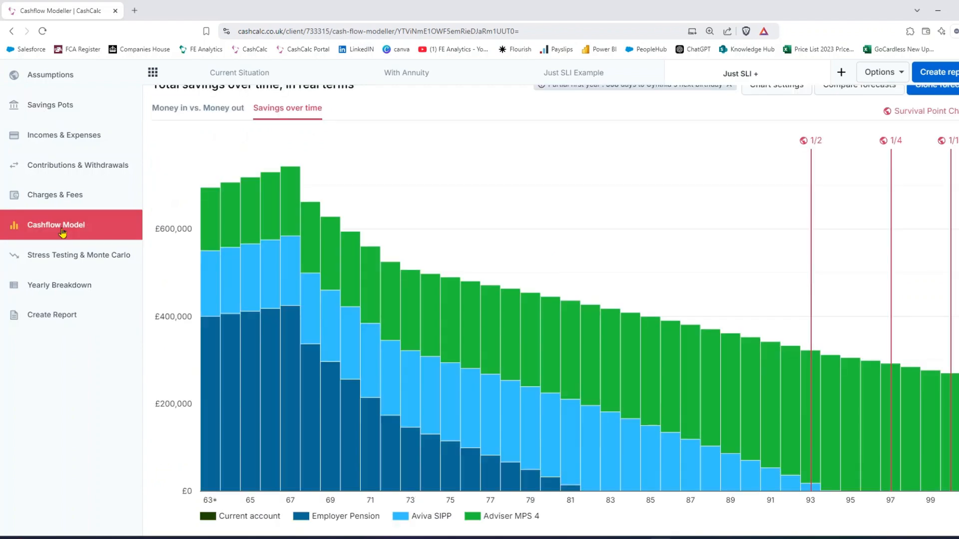
scroll(948, 231, down, 1)
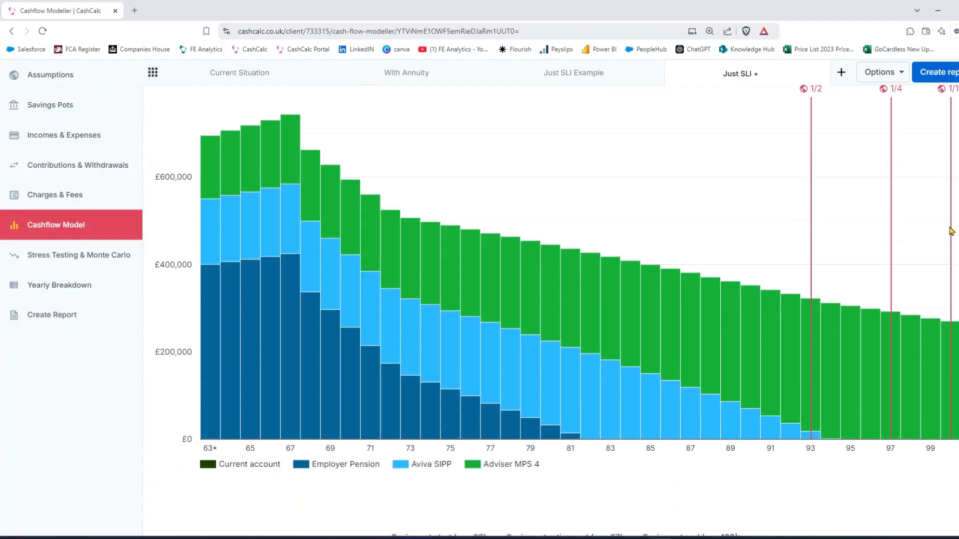
scroll(948, 231, down, 3)
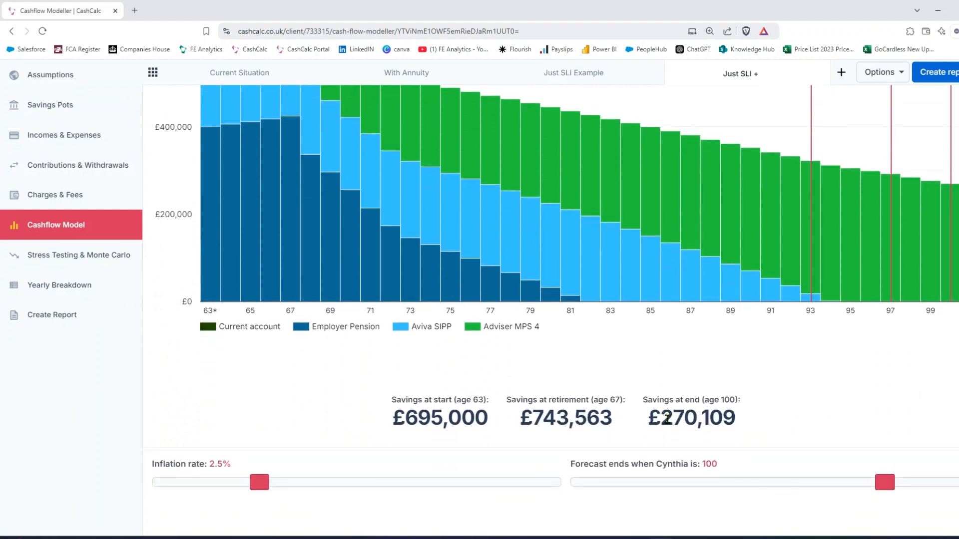
drag(663, 418, 696, 419)
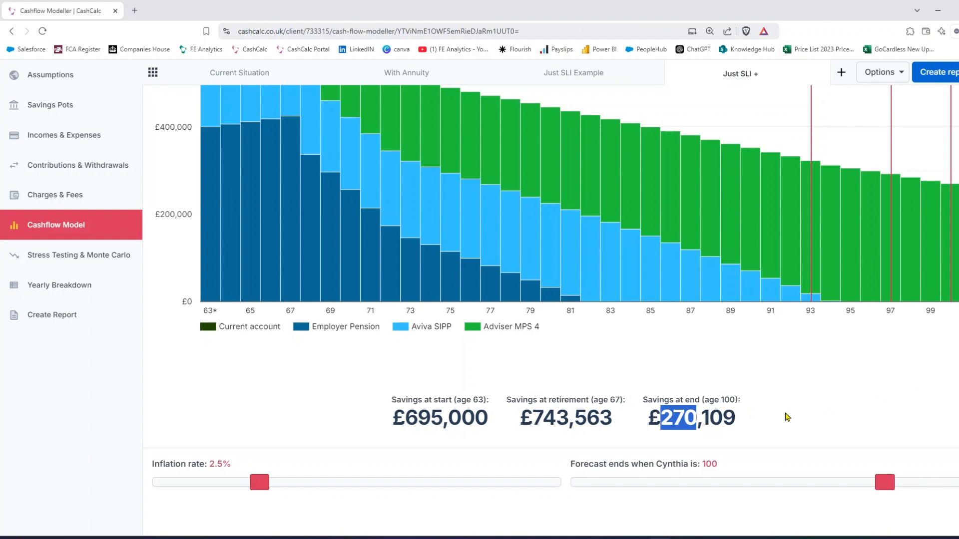
scroll(788, 418, up, 2)
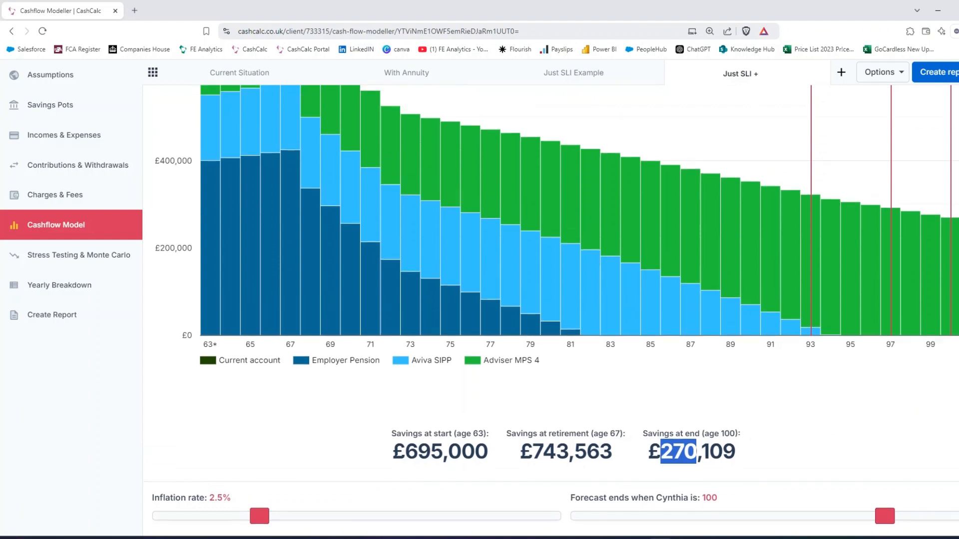
mouse_move(948, 276)
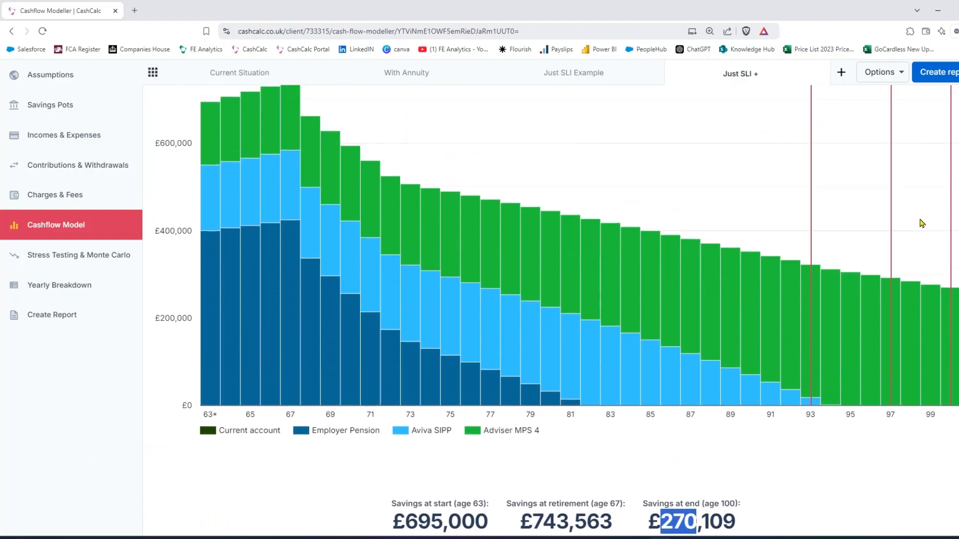
scroll(921, 224, up, 3)
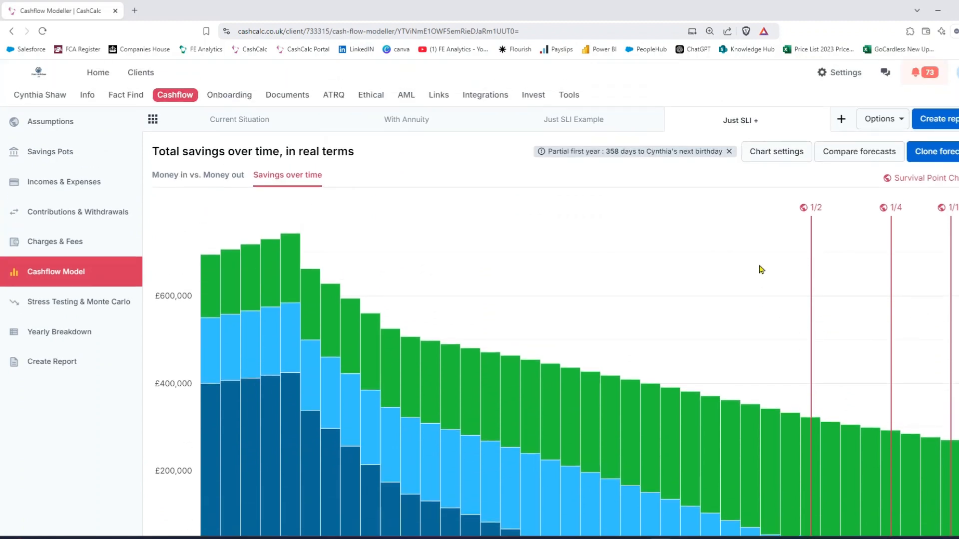
Compare the Just SLI + forecast with the Current Situation forecast, checking savings at age 100 in both, and close the comparison
click(855, 159)
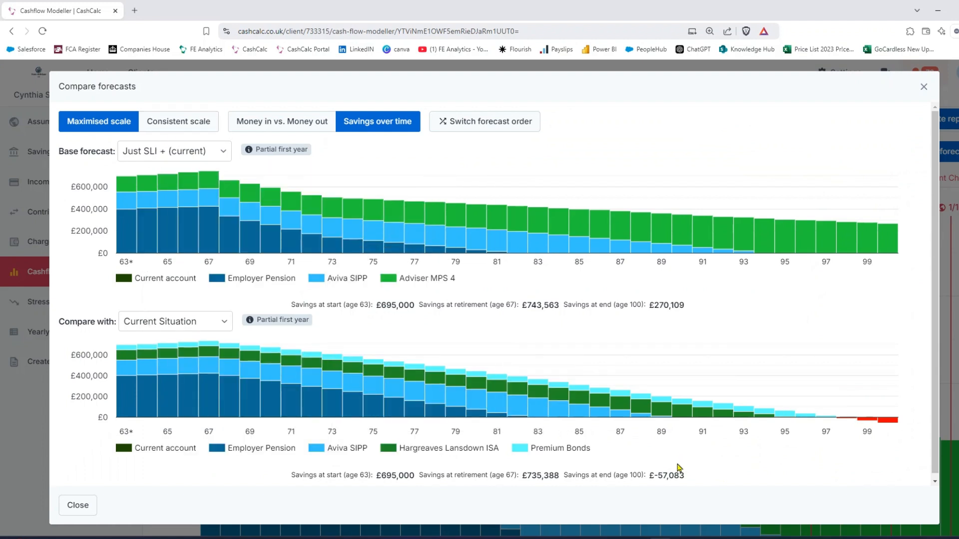
drag(674, 477, 659, 480)
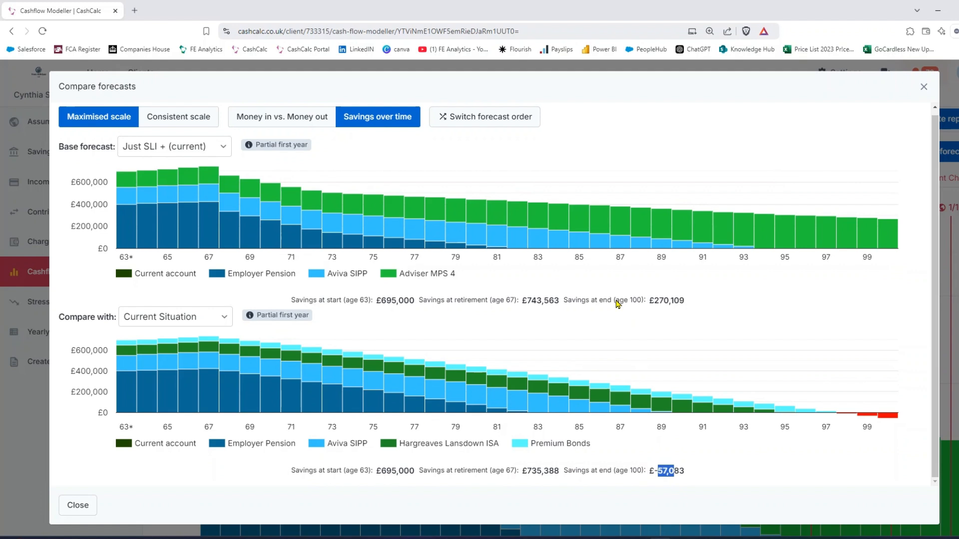
drag(669, 305, 649, 304)
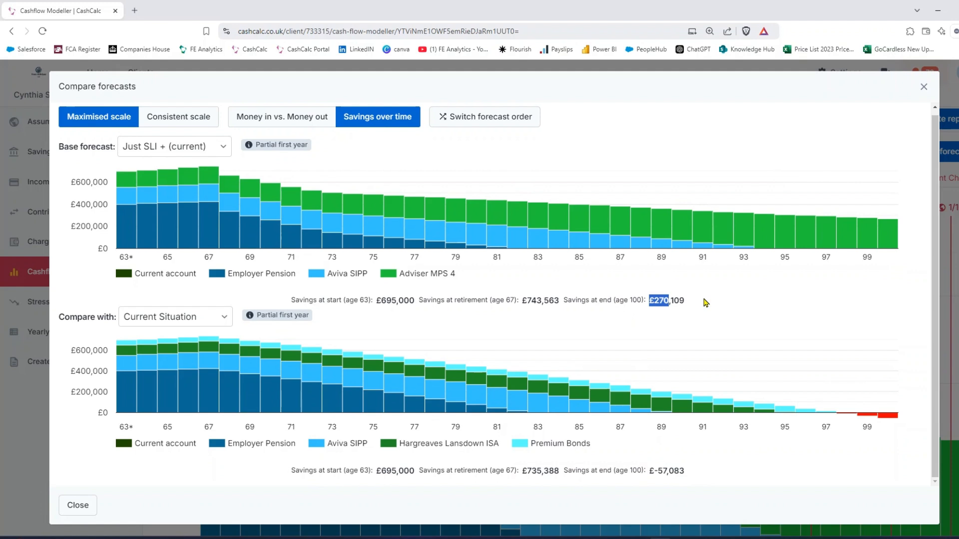
click(923, 87)
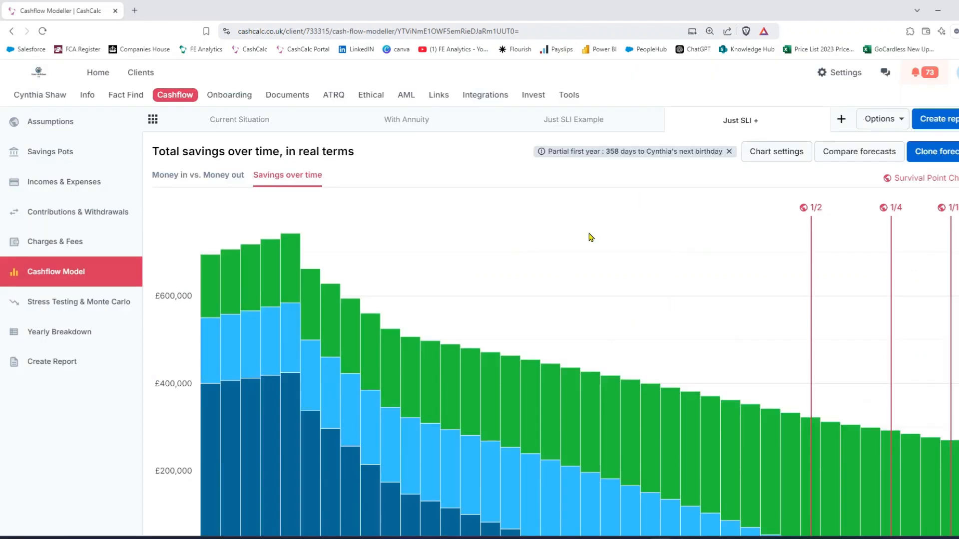